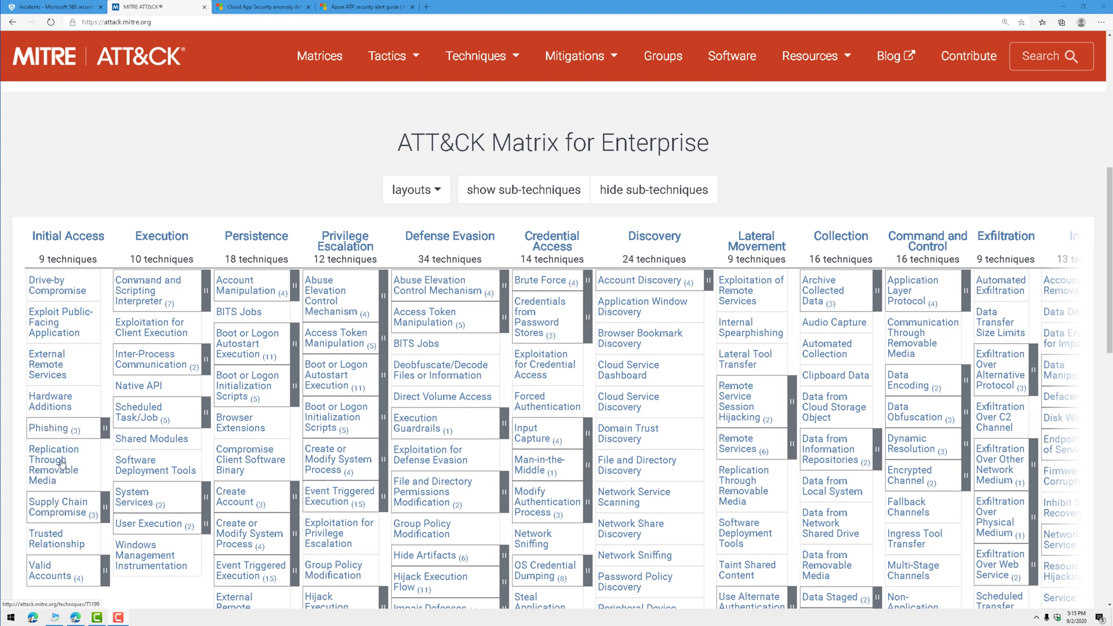
Step: Read Drive-by Compromise's procedure examples, mitigations and detection, then return to the Enterprise matrix
left_click(67, 289)
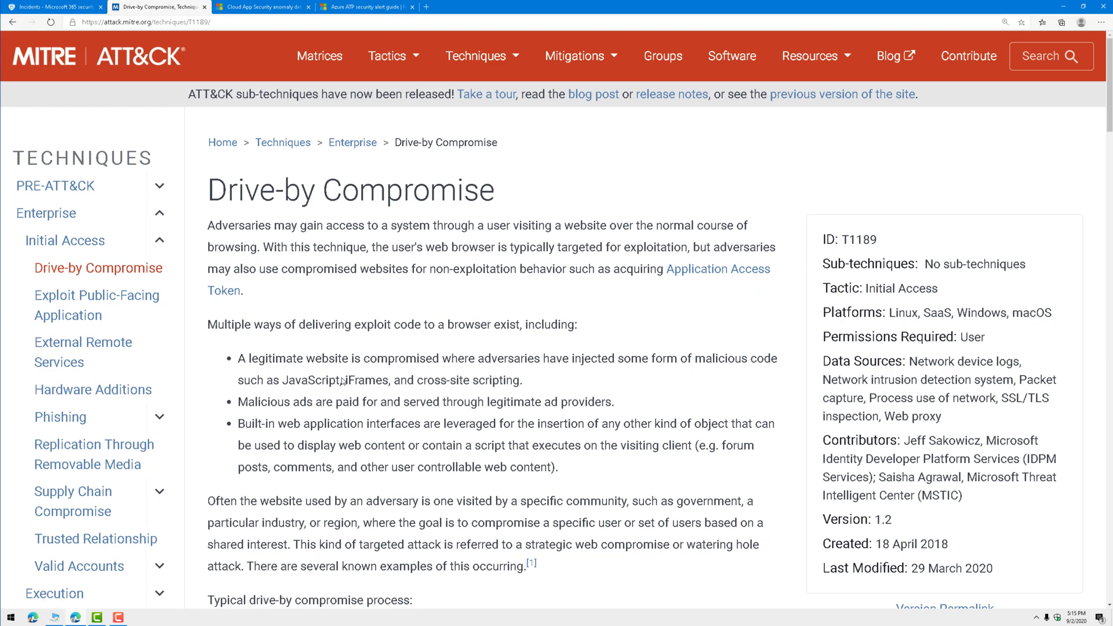
scroll(342, 381, "down", 15)
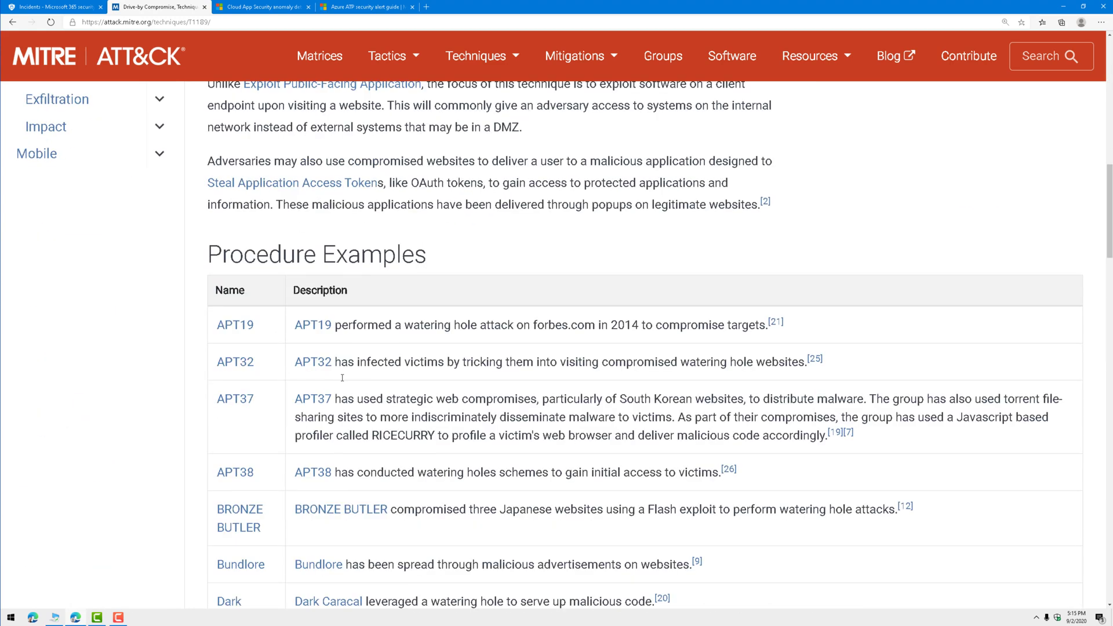
left_click_drag(224, 255, 409, 257)
left_click(396, 271)
scroll(403, 388, "down", 20)
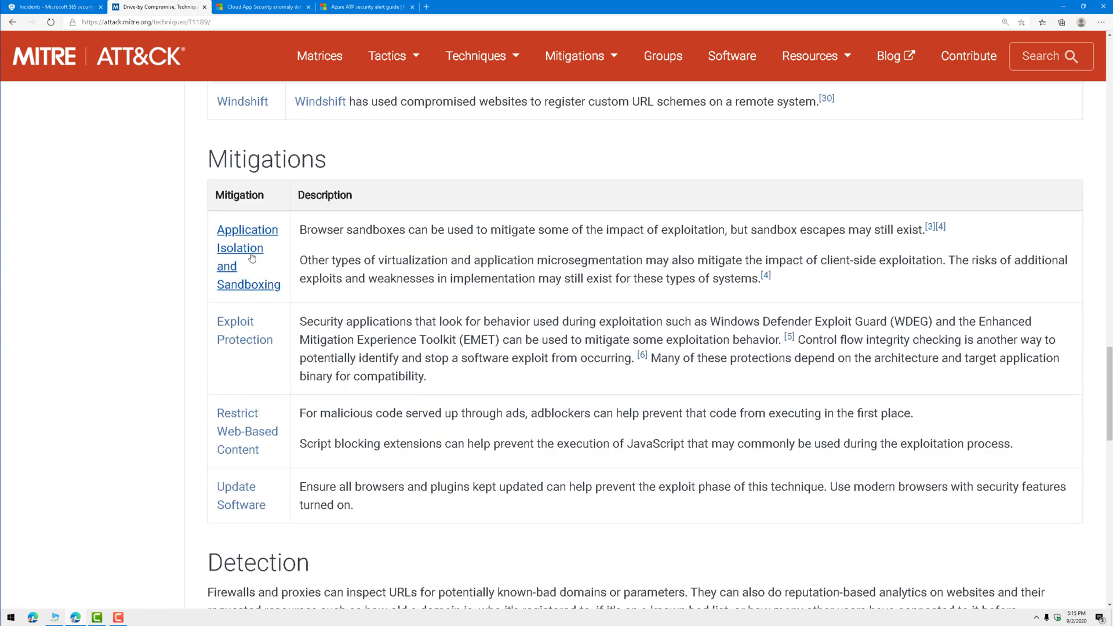
scroll(313, 522, "down", 6)
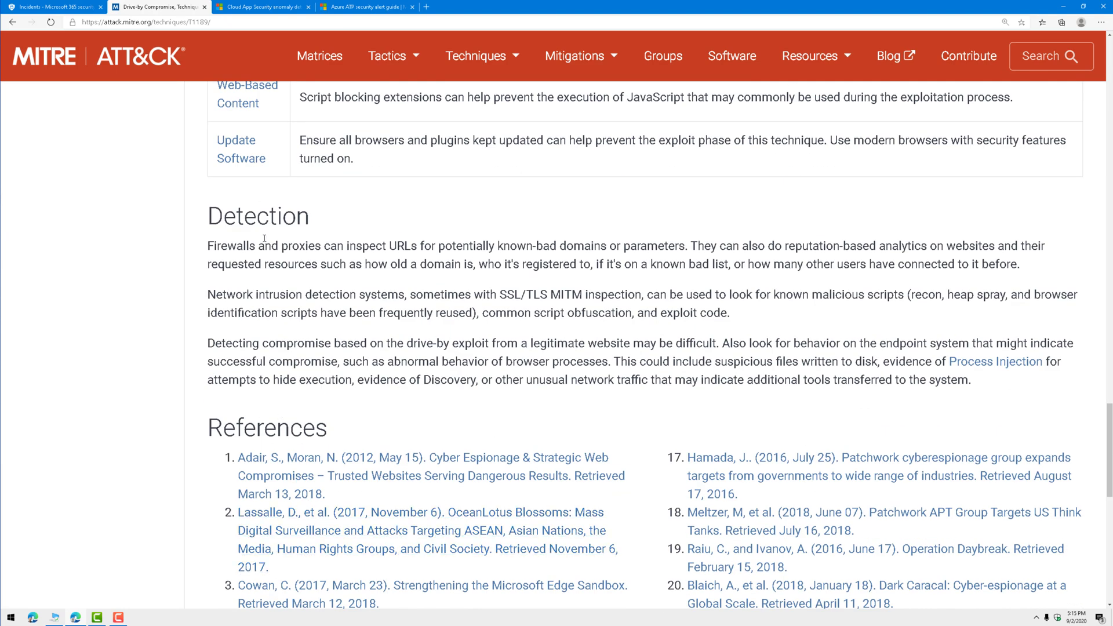
left_click(12, 22)
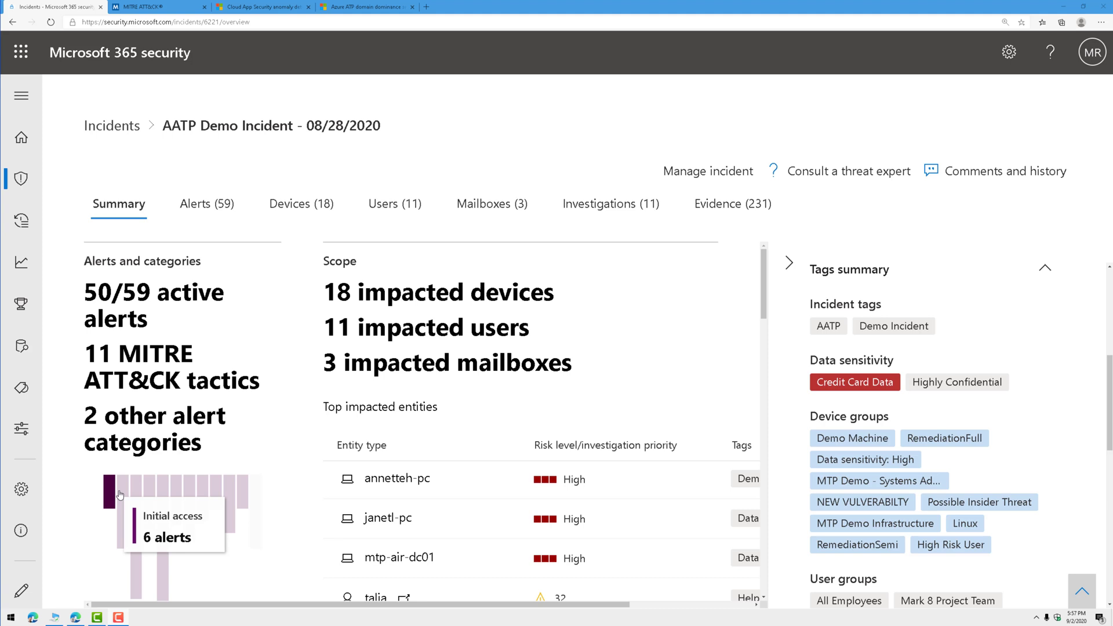
mouse_move(138, 495)
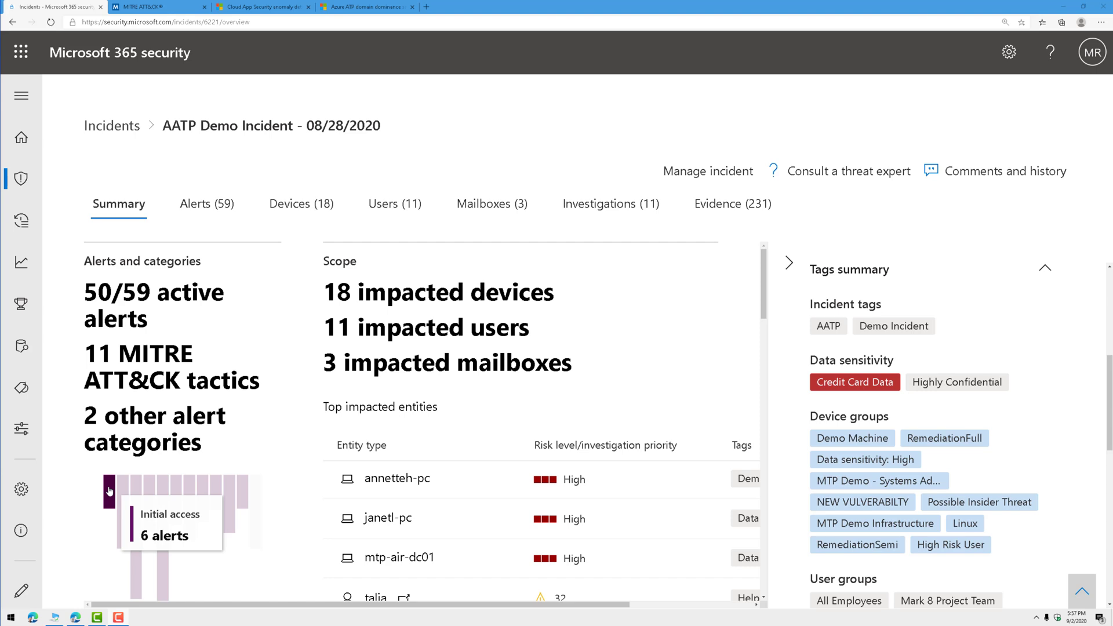
left_click(160, 8)
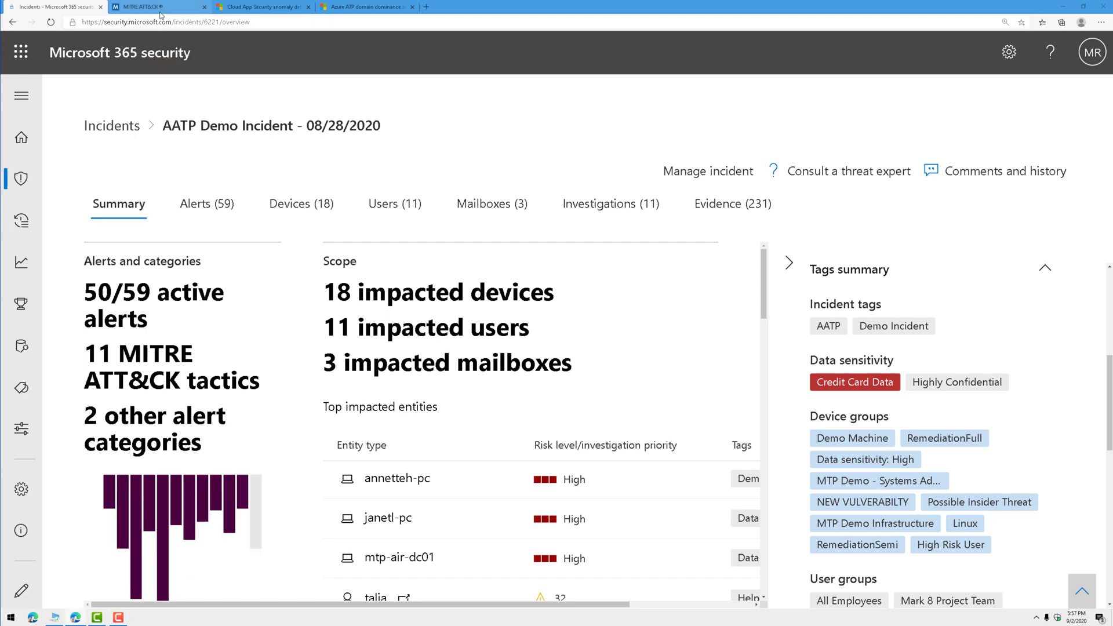
scroll(174, 244, "up", 2)
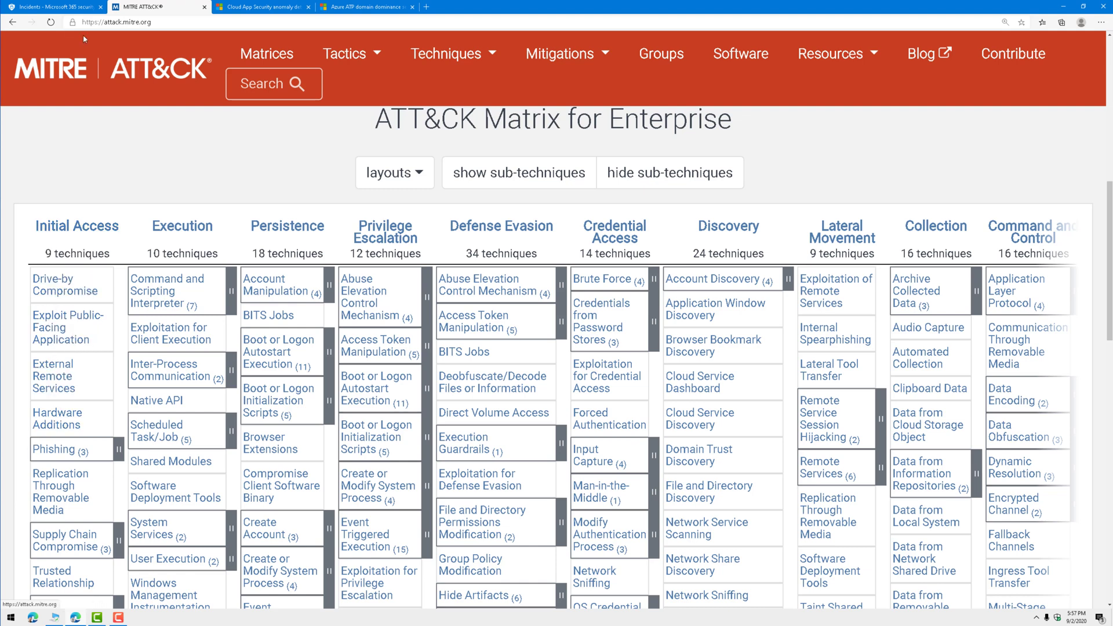
left_click(81, 8)
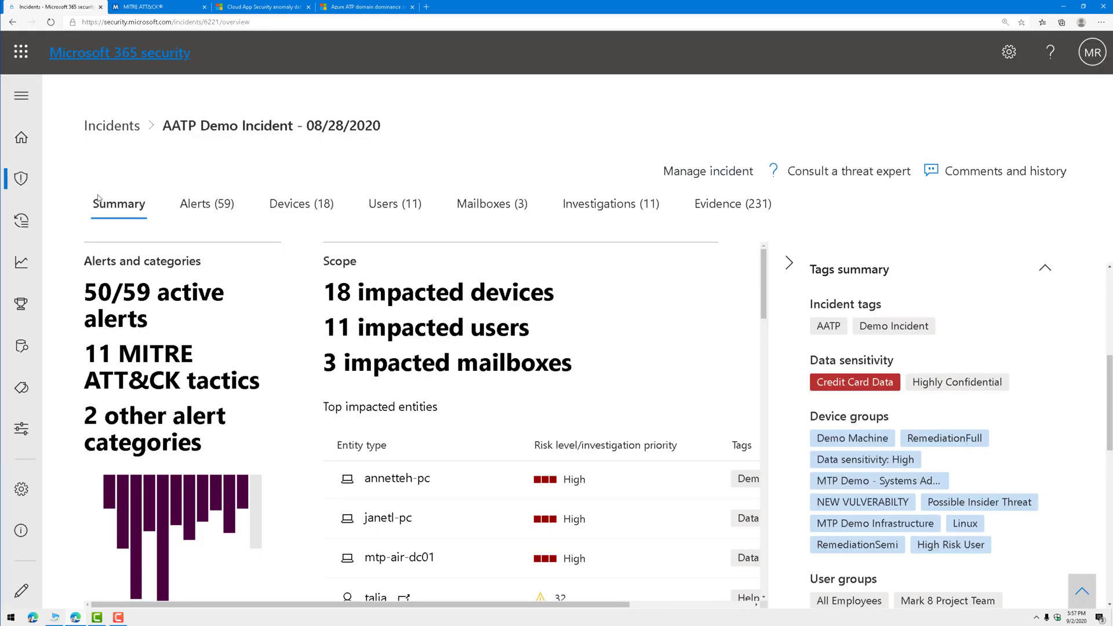
Step: List the AATP Demo Incident's 59 alerts sorted by Category, down to the Initial access rows
left_click(212, 187)
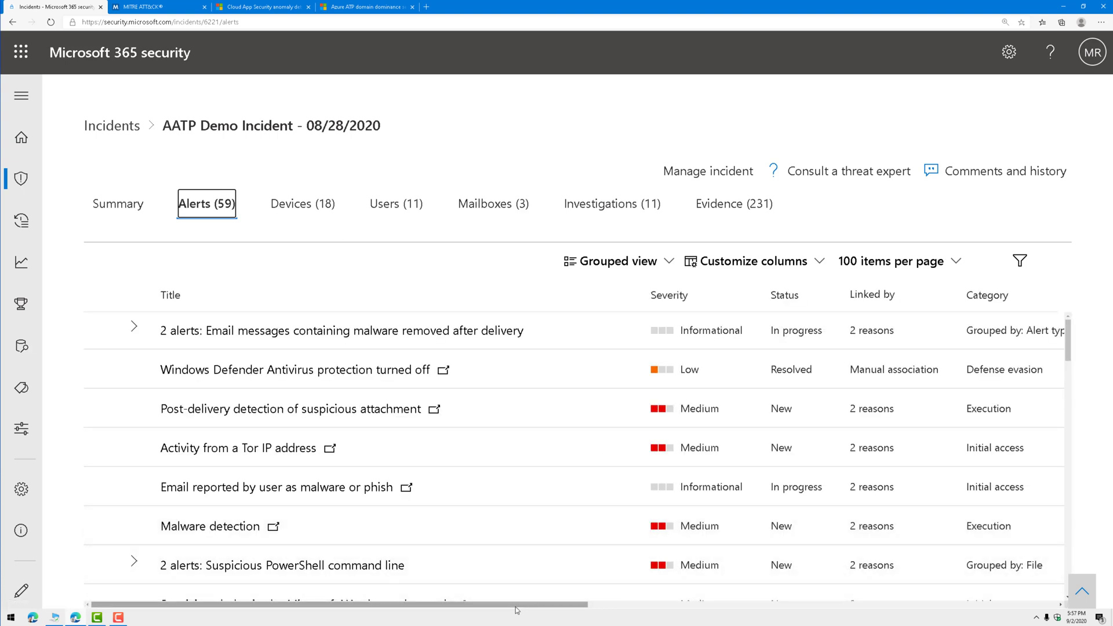
scroll(551, 608, "right", 5)
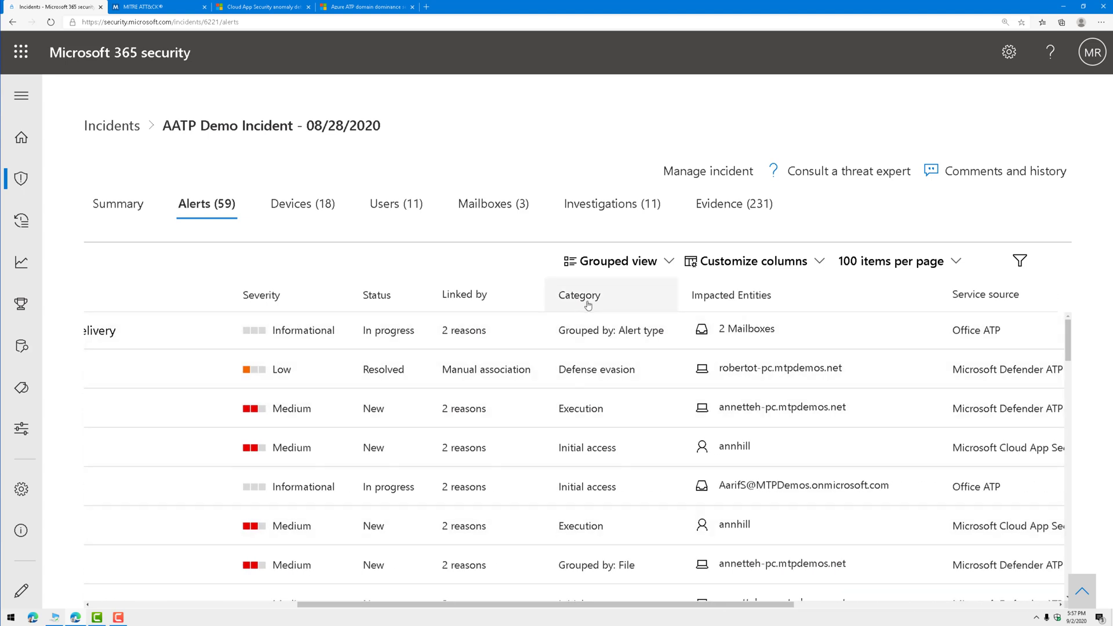
left_click(615, 306)
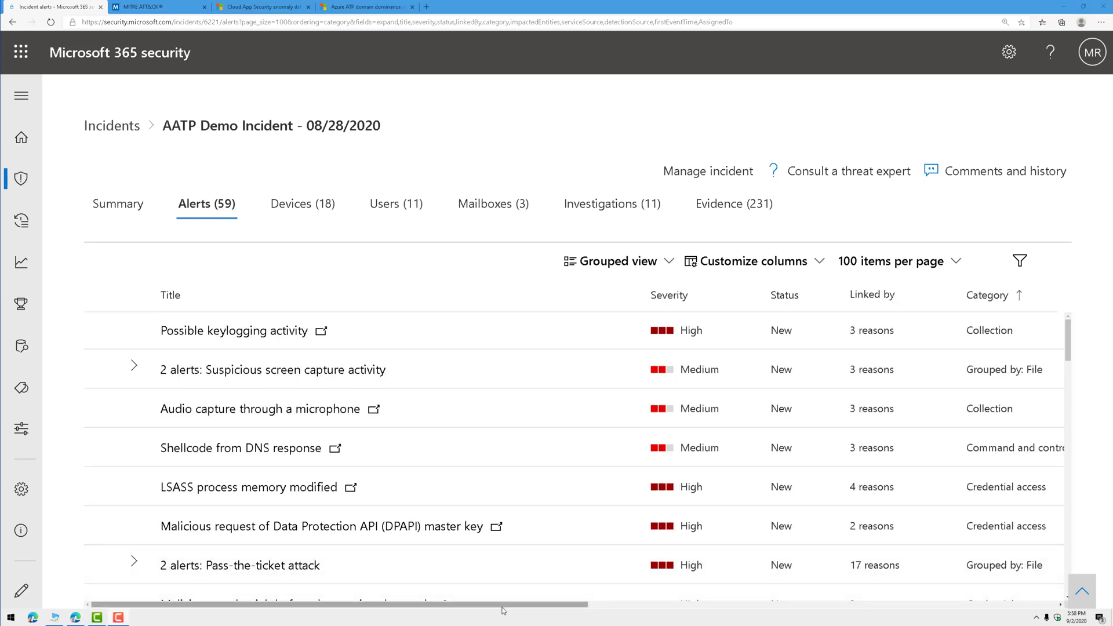
scroll(754, 561, "right", 5)
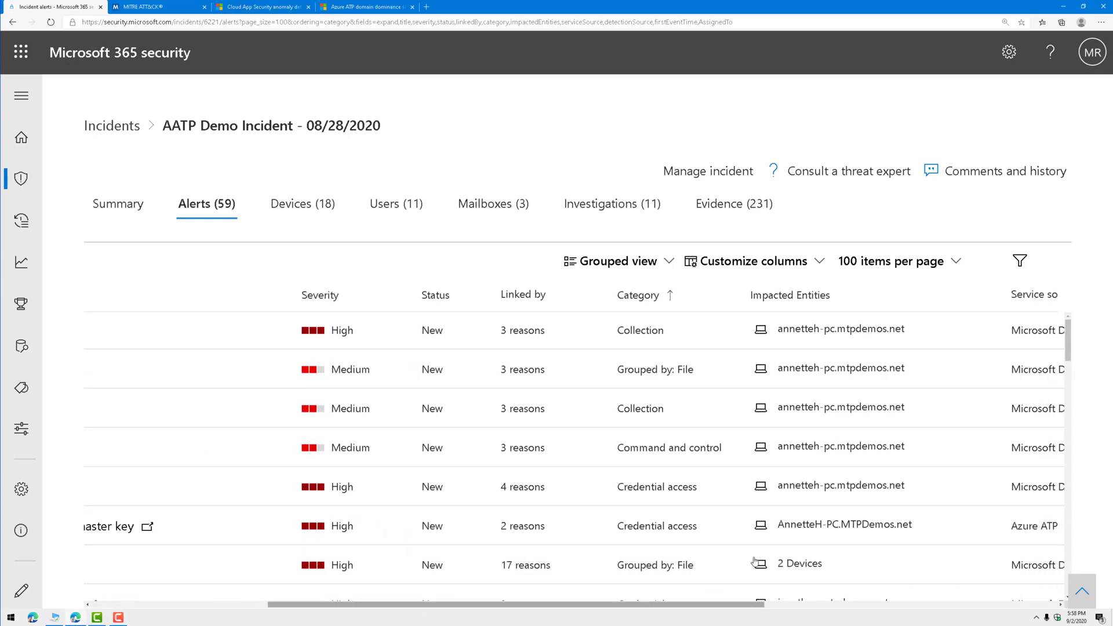
left_click_drag(1065, 351, 1089, 492)
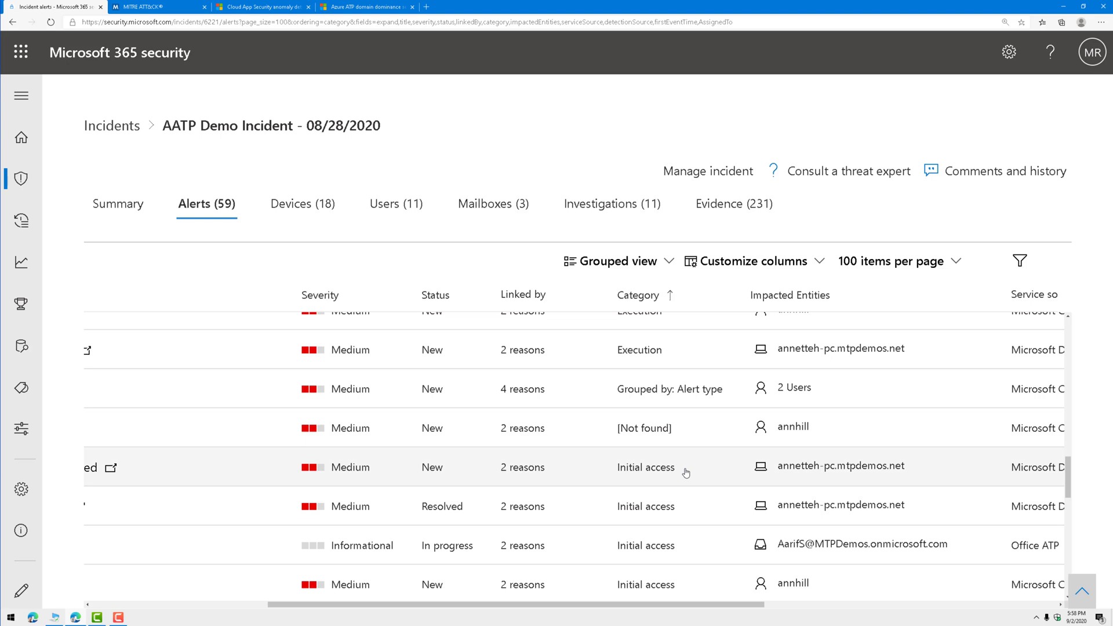
Step: Open the Microsoft Word suspicious-behavior alert and check its InitialAccess category and techniques T1193, T1203
left_click(659, 473)
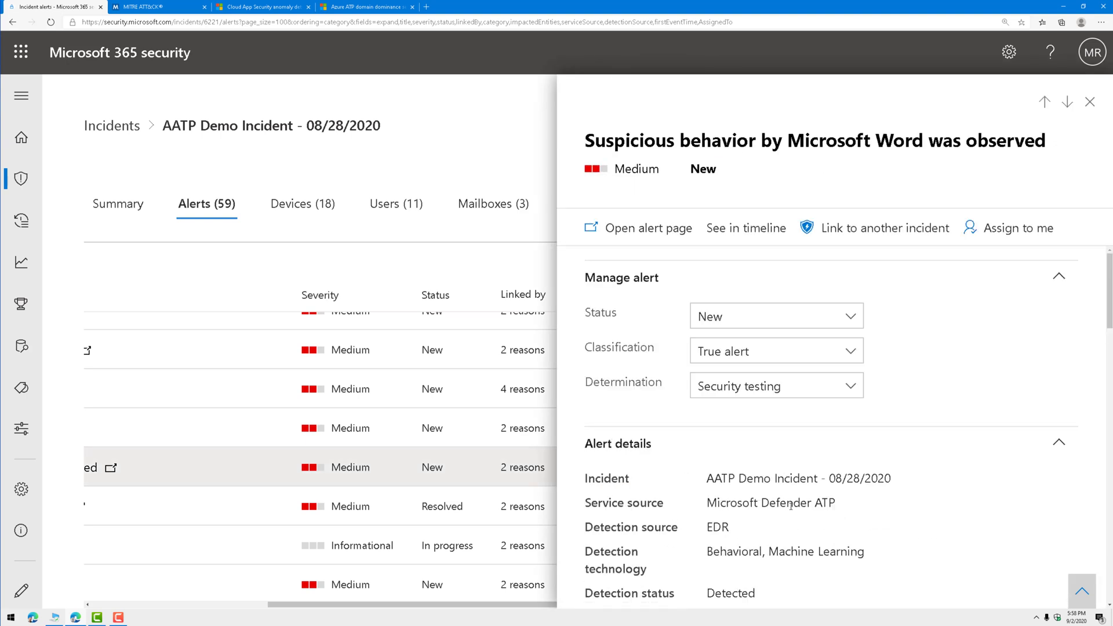
scroll(792, 506, "down", 1)
left_click_drag(747, 471, 889, 502)
left_click(896, 532)
scroll(896, 532, "down", 1)
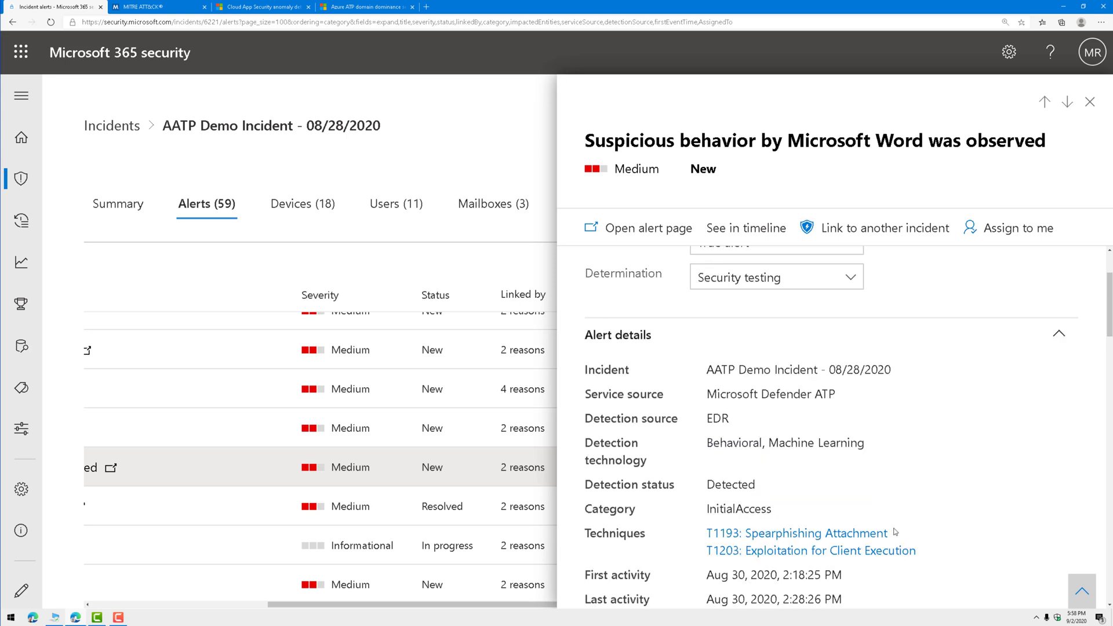
left_click_drag(593, 511, 775, 513)
left_click(775, 513)
left_click_drag(707, 508, 797, 512)
left_click(796, 512)
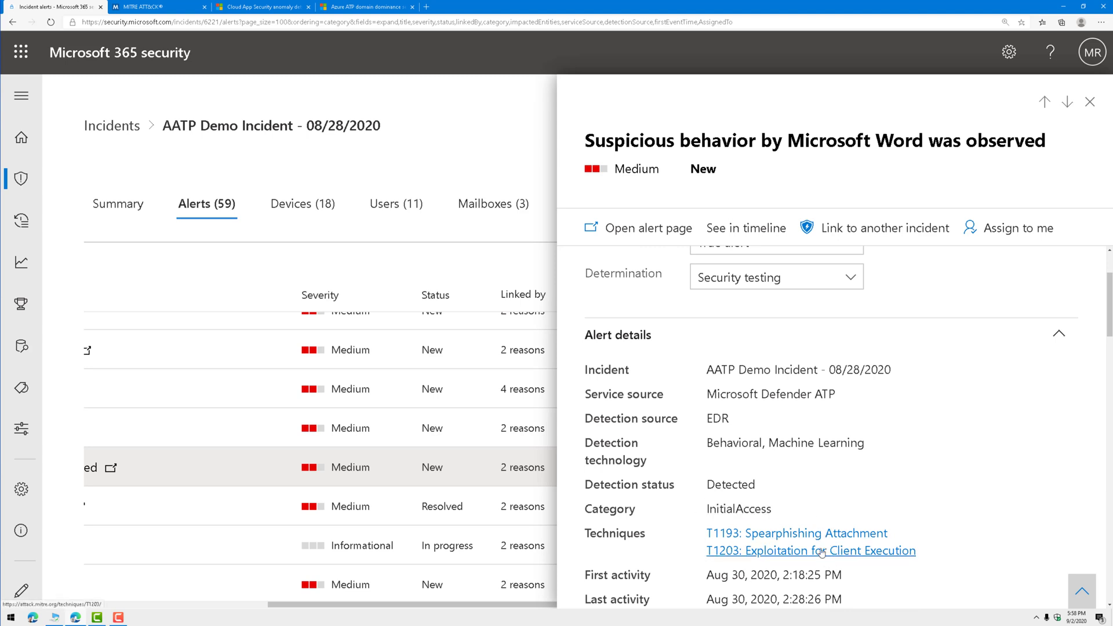
Step: Look up T1193 Spearphishing Attachment (now T1566.001) on MITRE ATT&CK, then return to the Word alert
left_click(782, 535)
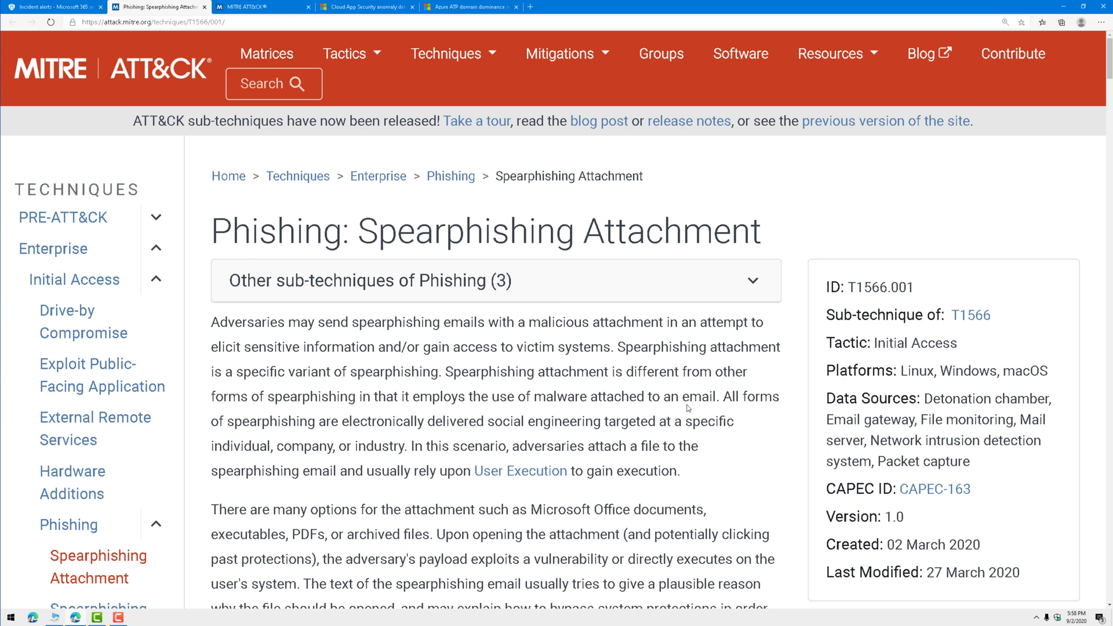
scroll(682, 408, "down", 20)
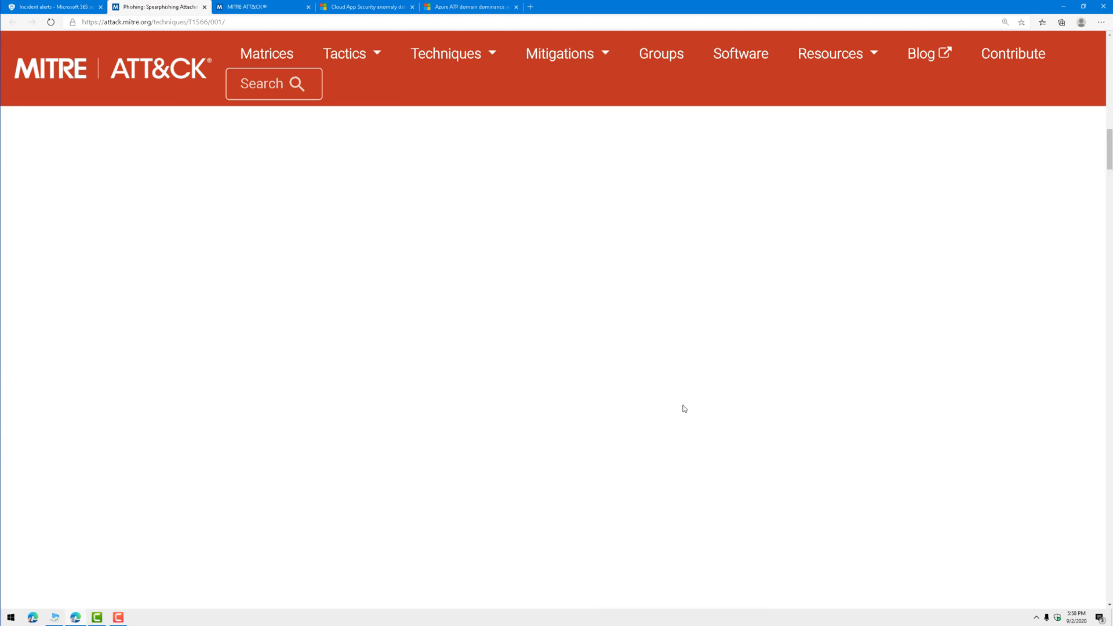
scroll(638, 400, "up", 12)
scroll(620, 398, "up", 8)
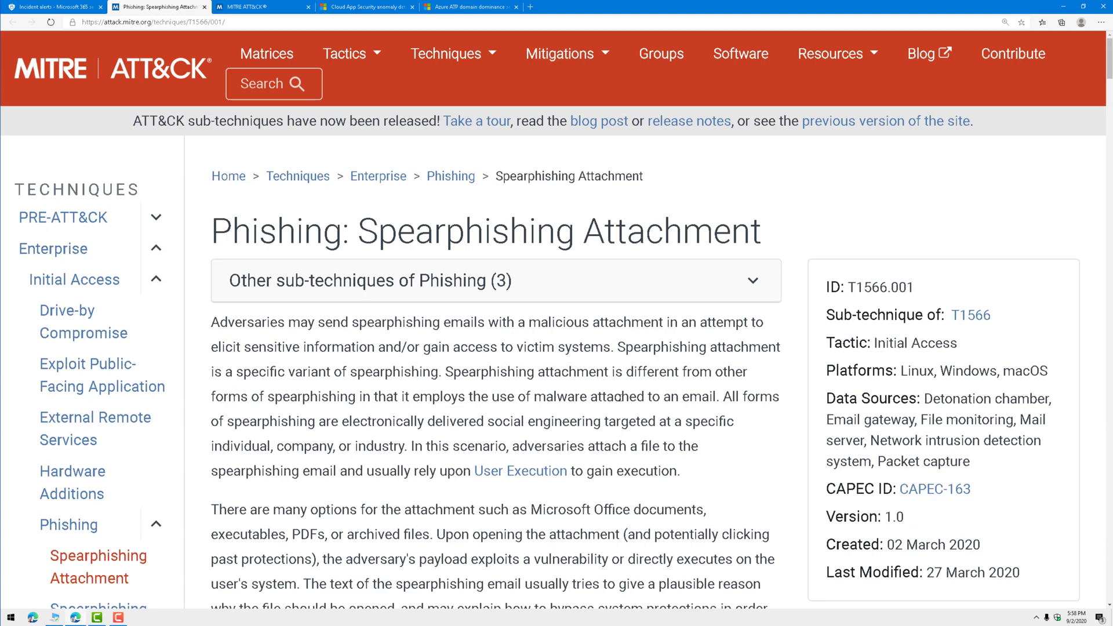
scroll(637, 400, "down", 5)
scroll(637, 400, "up", 5)
left_click(58, 11)
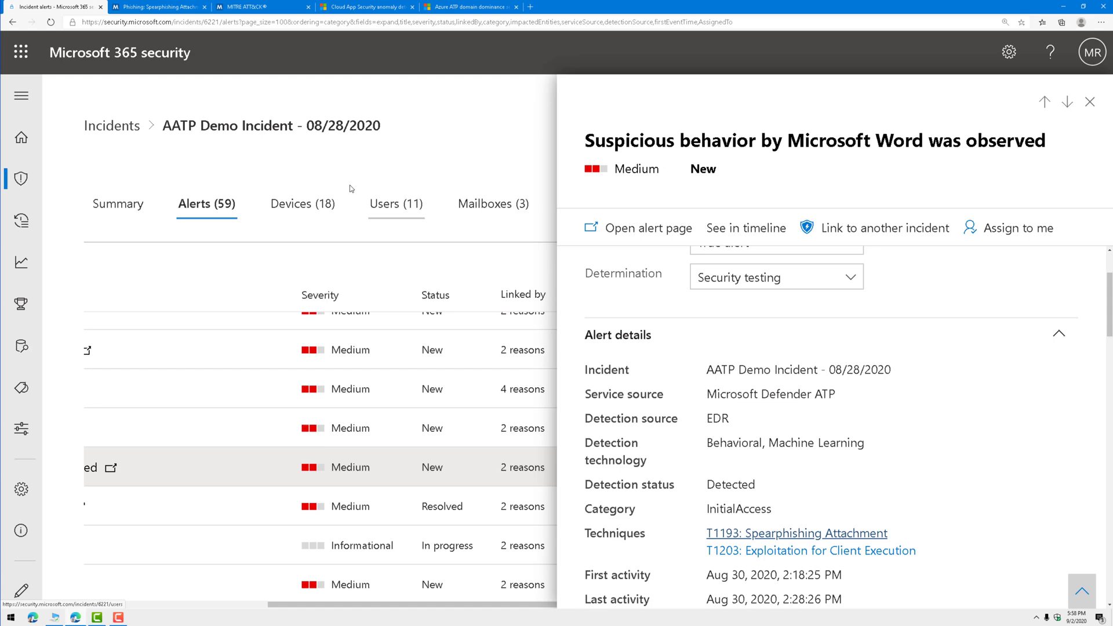
Step: Close the Spearphishing Attachment page, expand Phishing's three sub-techniques in the matrix, then return to the alert
left_click(204, 7)
left_click(177, 9)
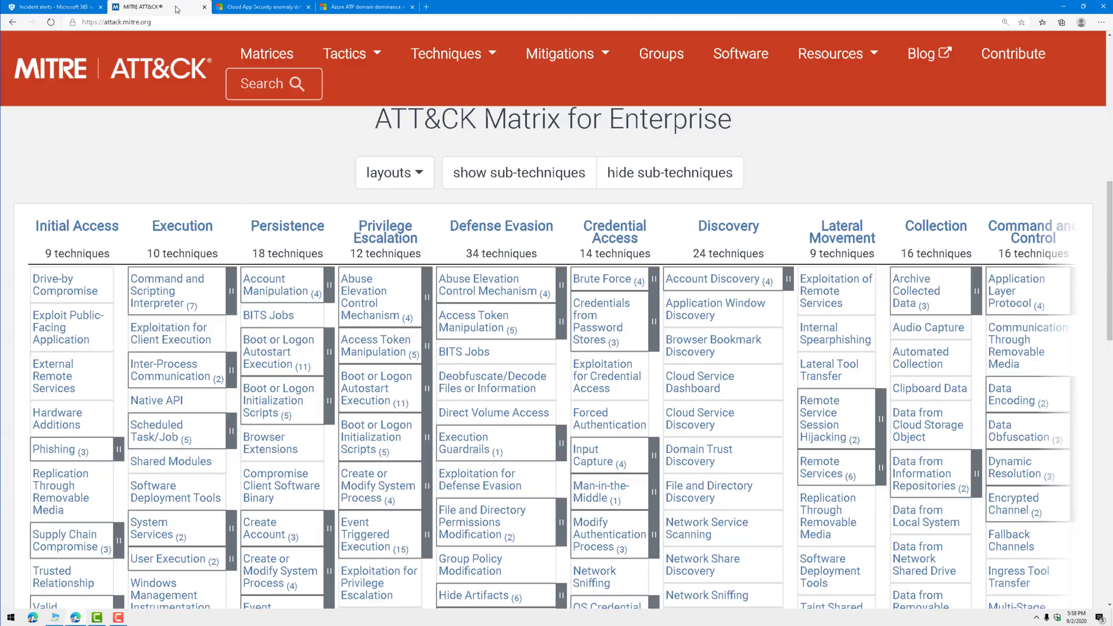
left_click(120, 450)
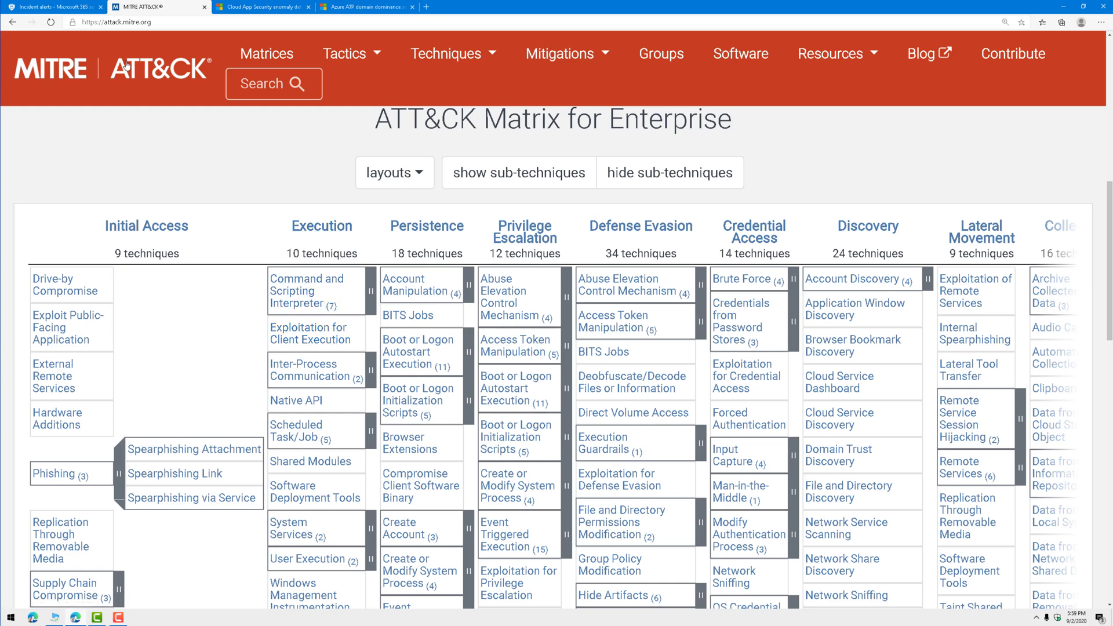
left_click(55, 7)
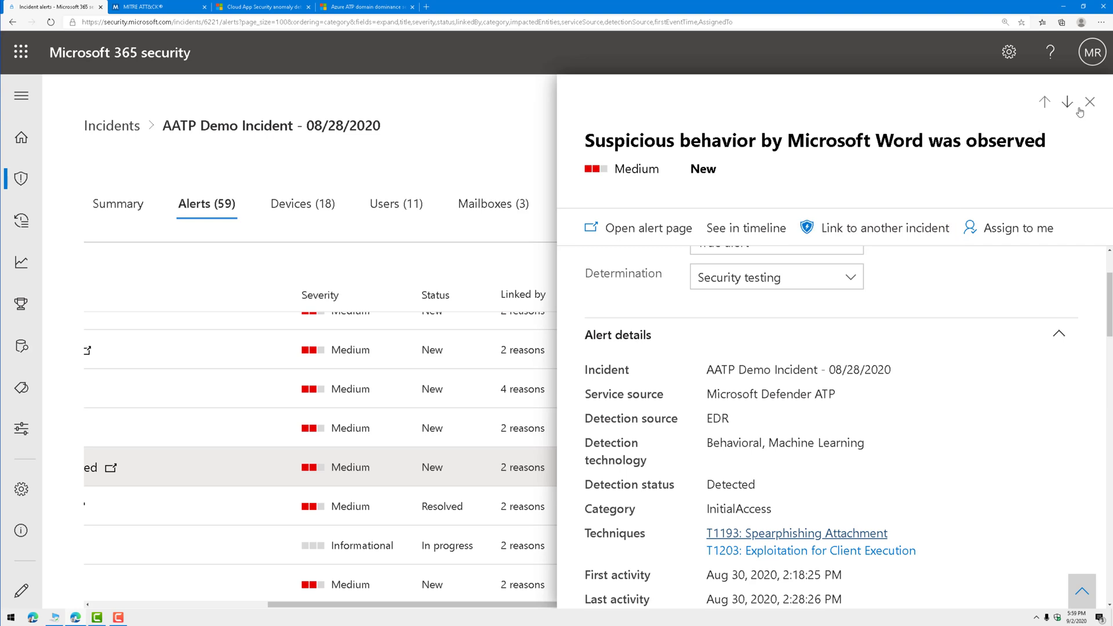
Step: Close the Word alert details and scroll the alerts list down to the Lateral movement alerts
scroll(721, 580, "down", 3)
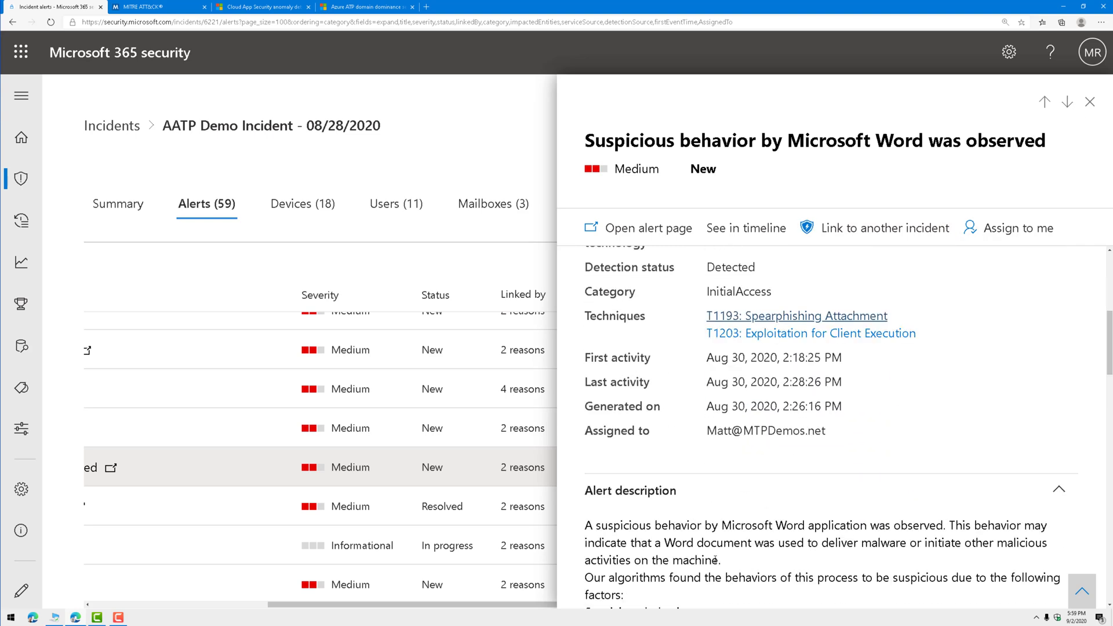
scroll(715, 559, "down", 4)
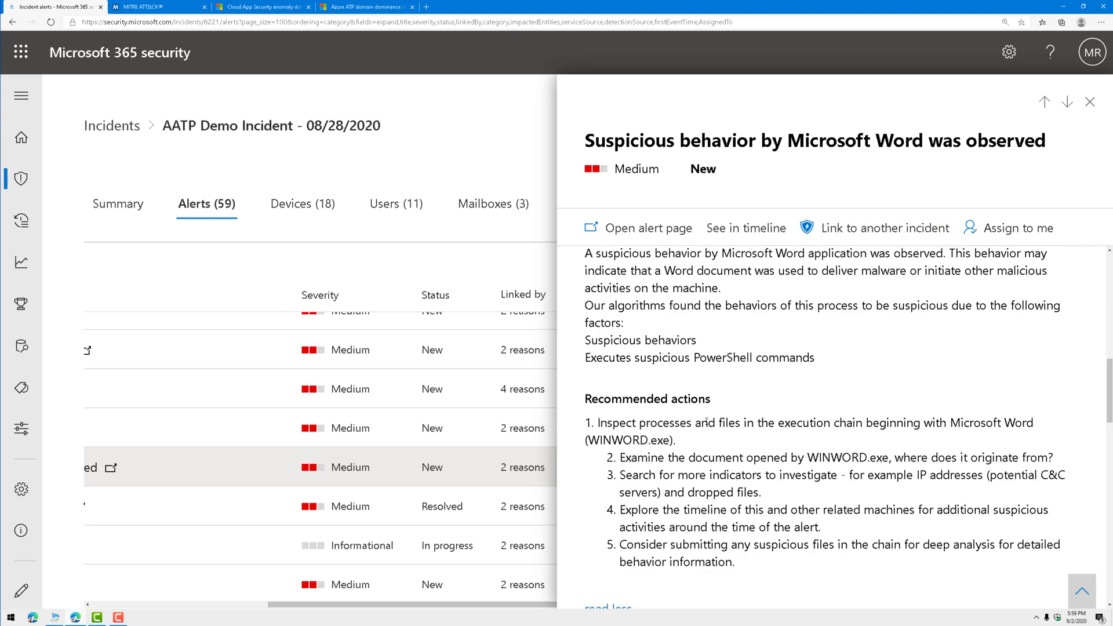
left_click_drag(638, 397, 817, 527)
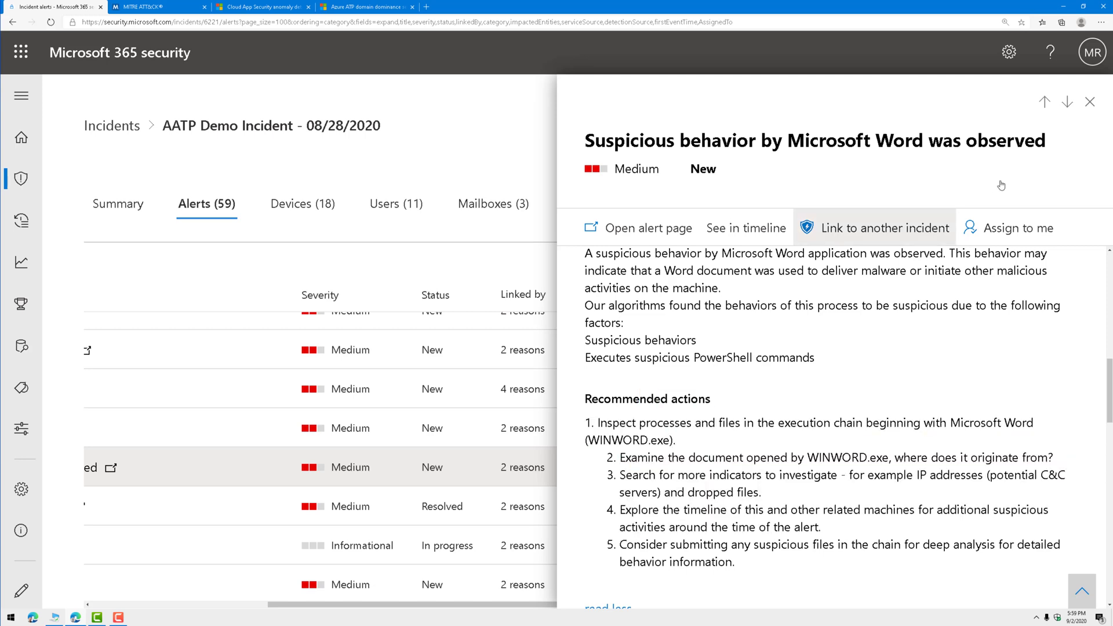
left_click(1090, 102)
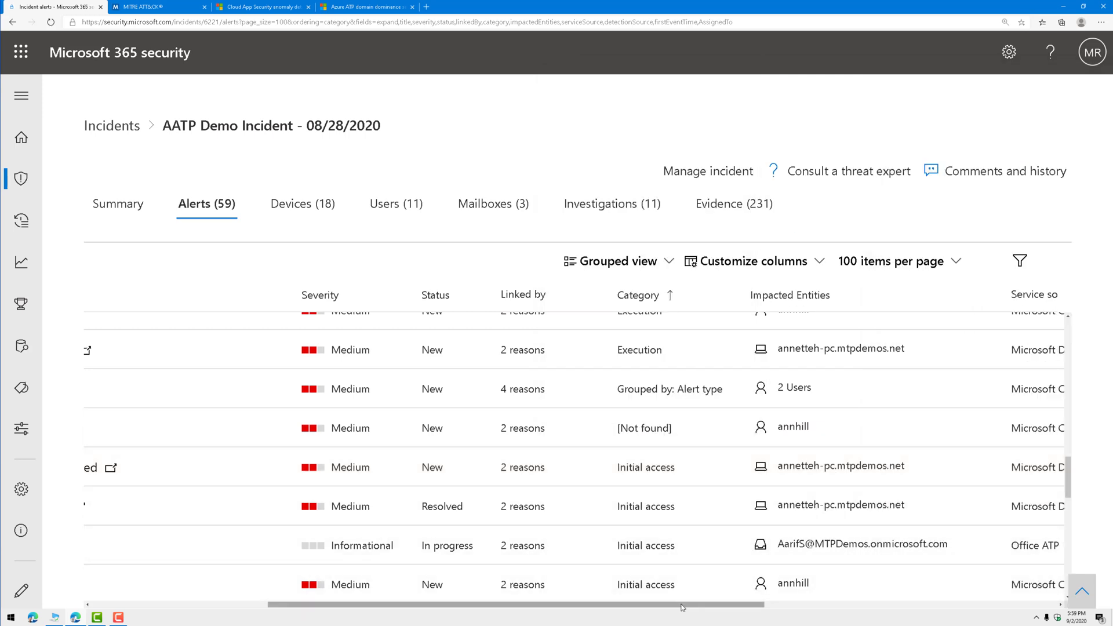
left_click_drag(684, 606, 802, 614)
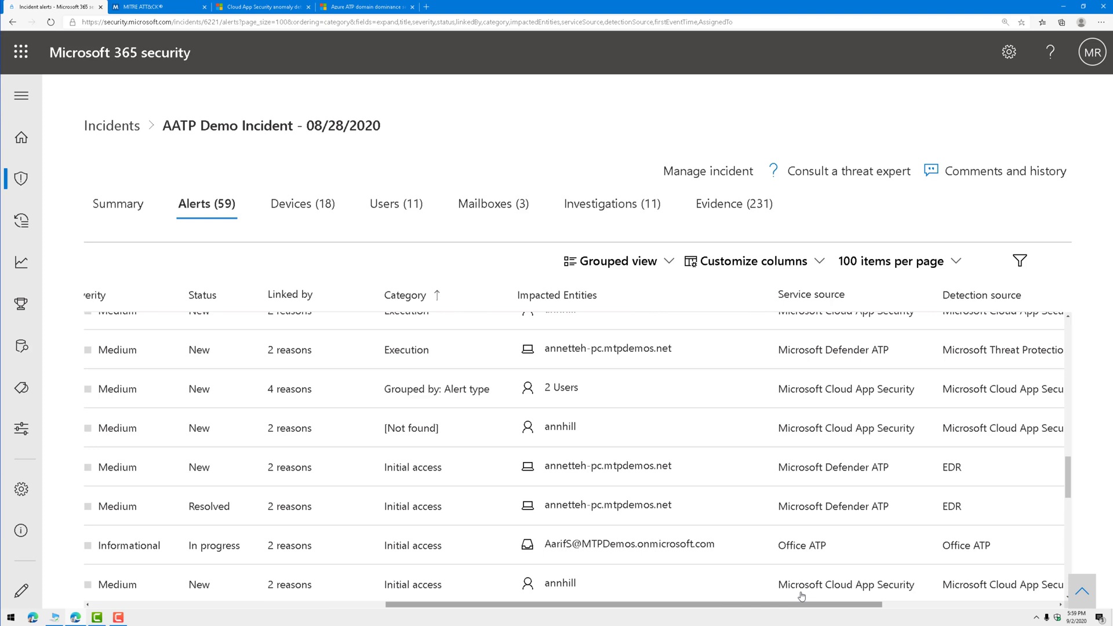
scroll(719, 523, "down", 2)
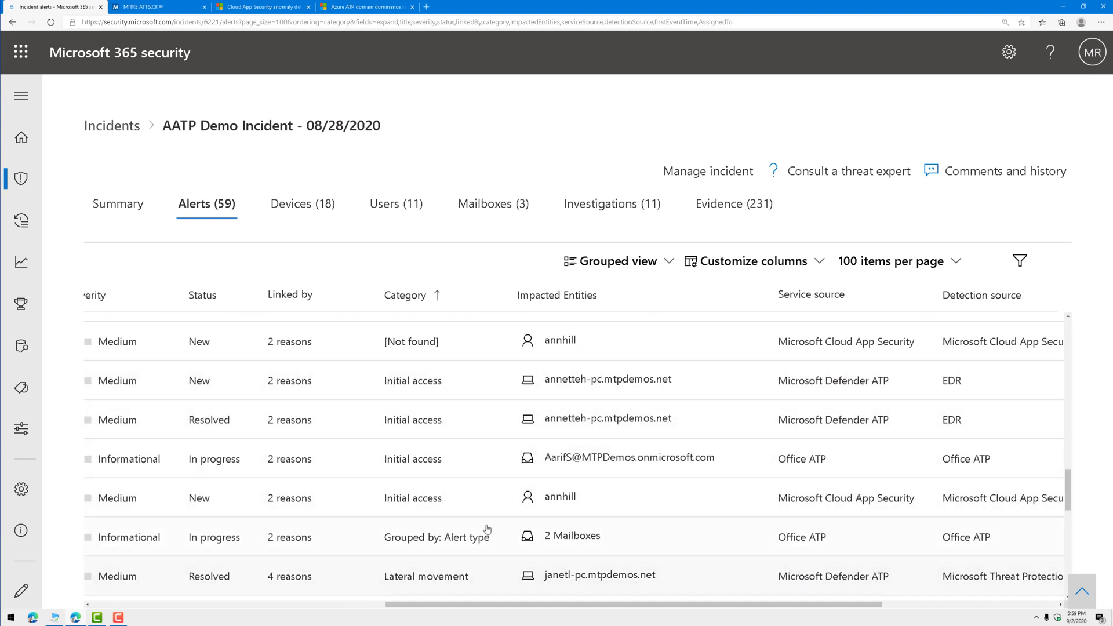
scroll(509, 506, "down", 5)
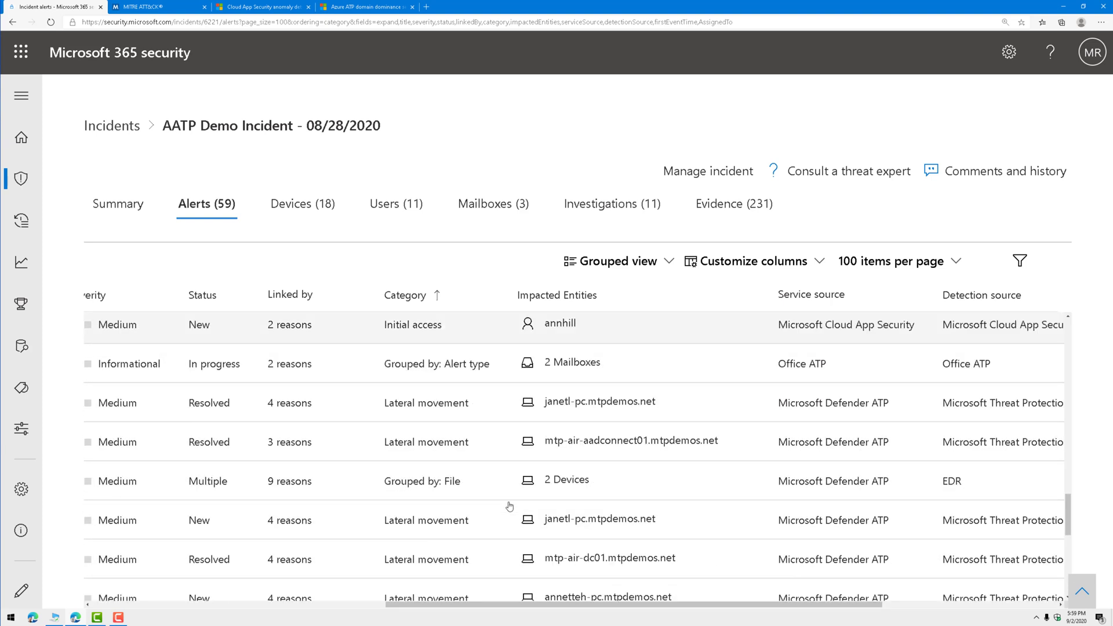
scroll(509, 506, "down", 1)
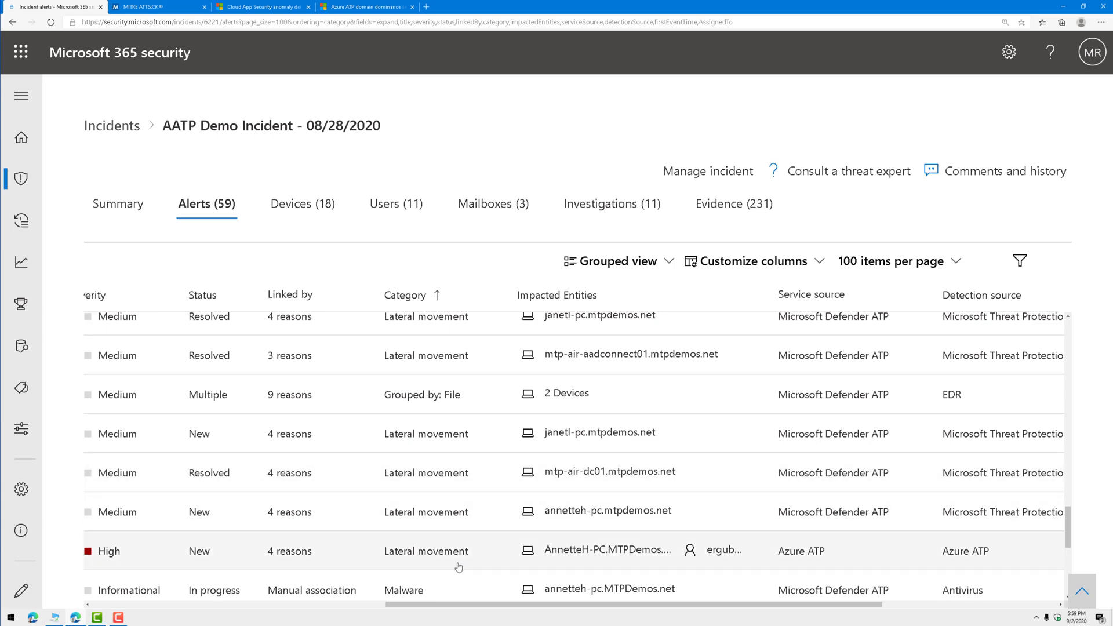
Step: Collapse Phishing's sub-techniques in the ATT&CK matrix and come back to the alerts list
left_click(146, 8)
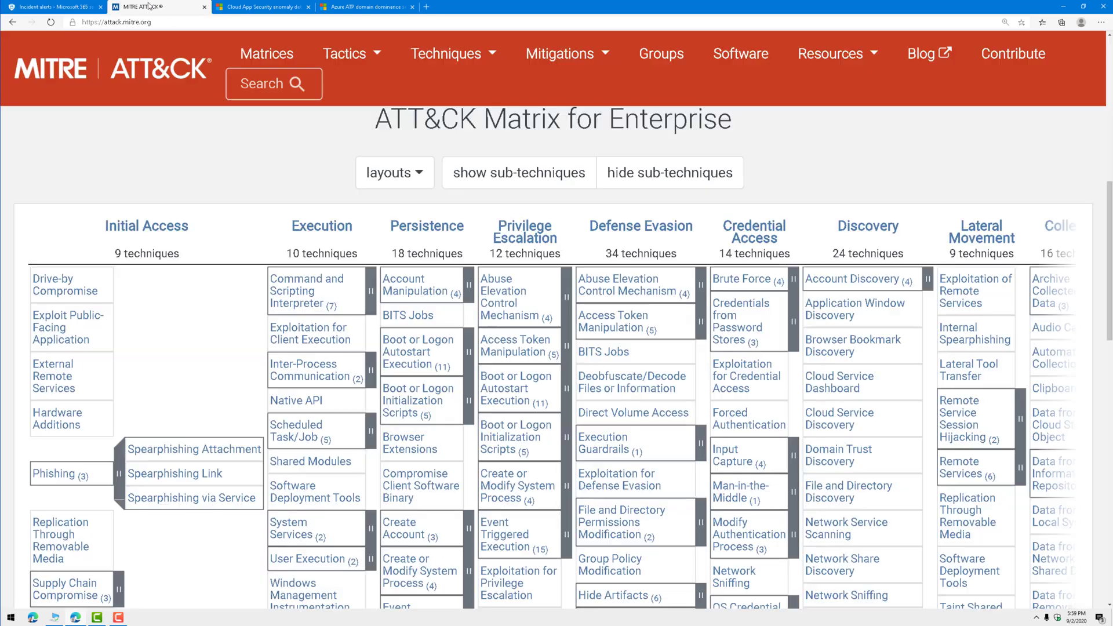
left_click(120, 467)
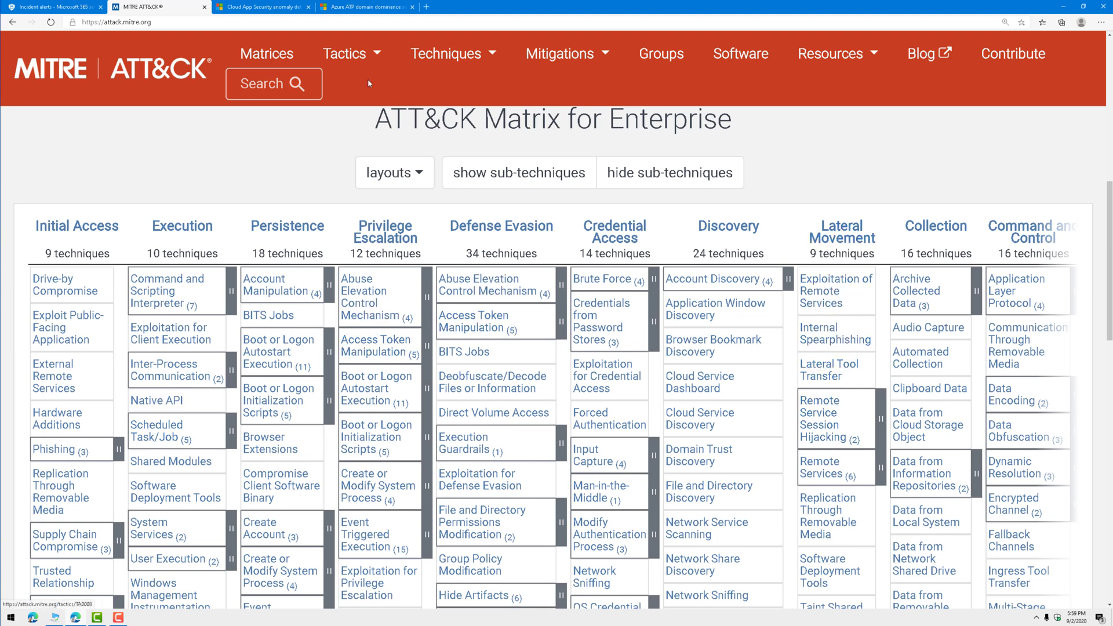
left_click(55, 7)
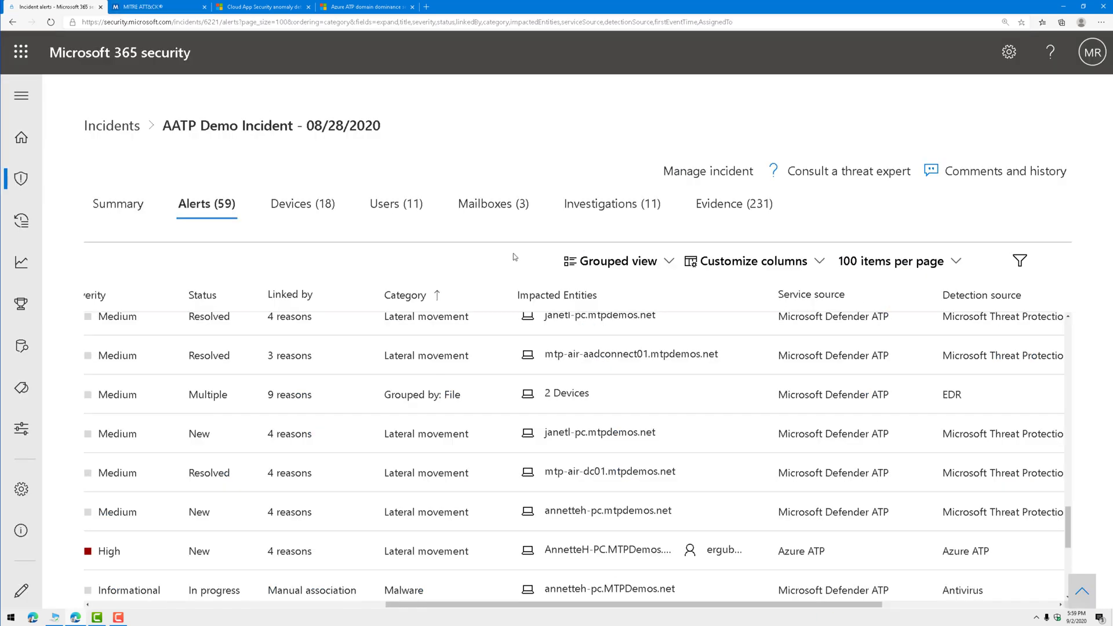
Step: Open the high-severity overpass-the-hash alert, note its LateralMovement category, and open its Cloud App Security page
left_click(430, 551)
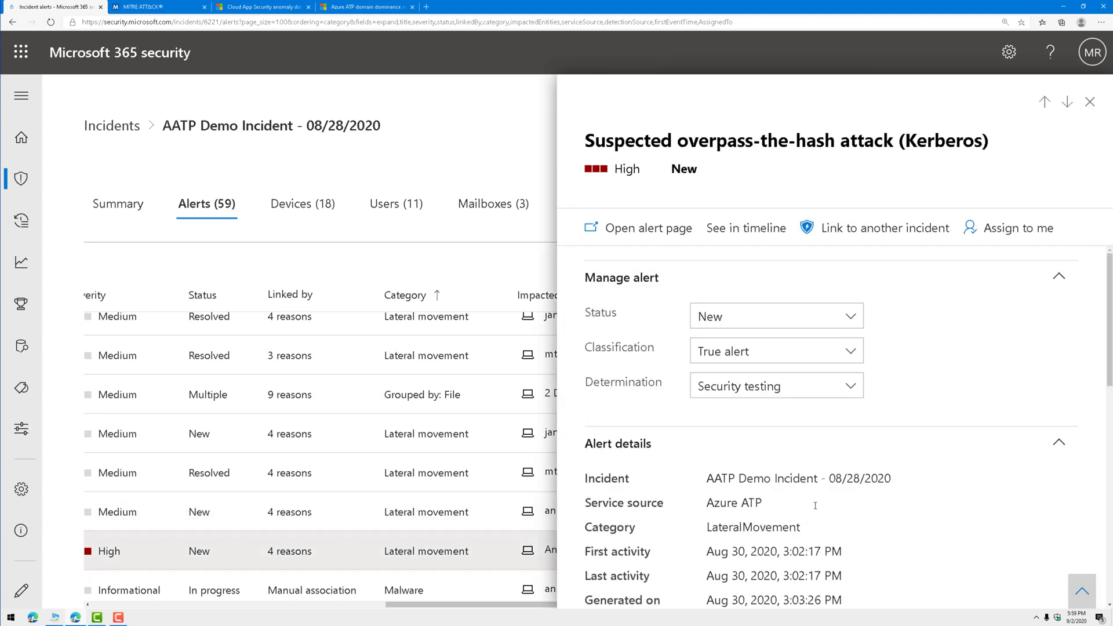
scroll(816, 505, "down", 2)
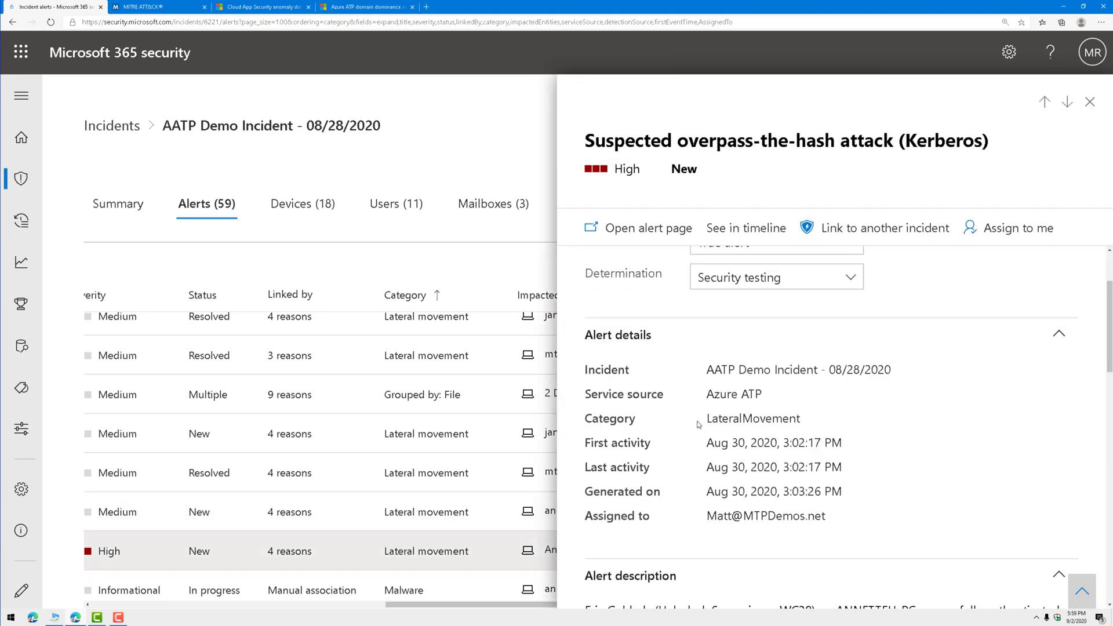
left_click_drag(701, 425, 826, 427)
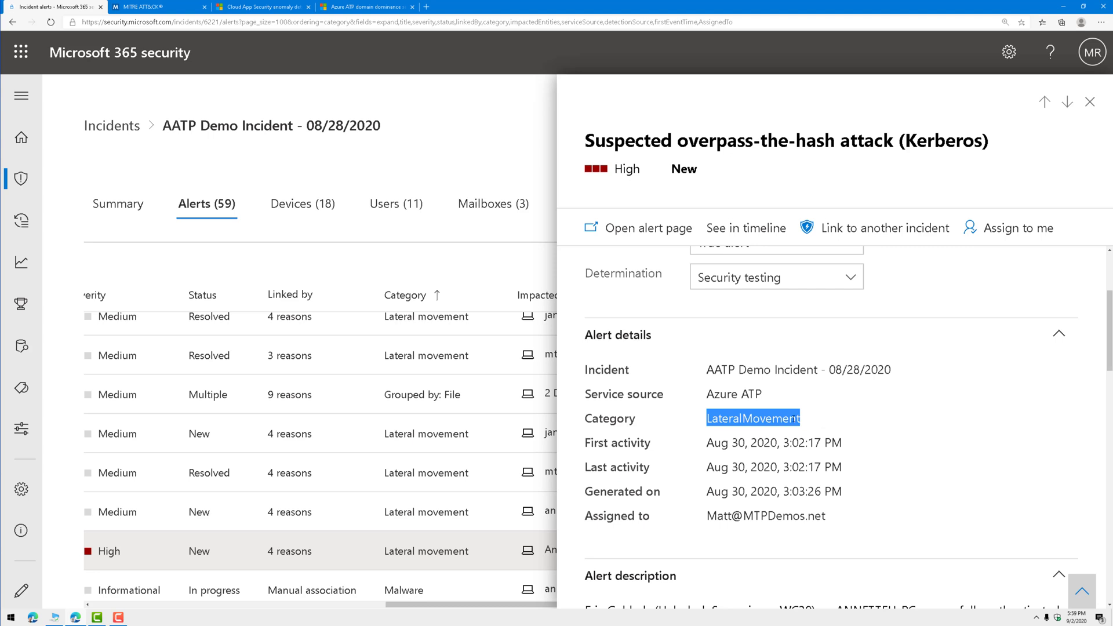
left_click(644, 229)
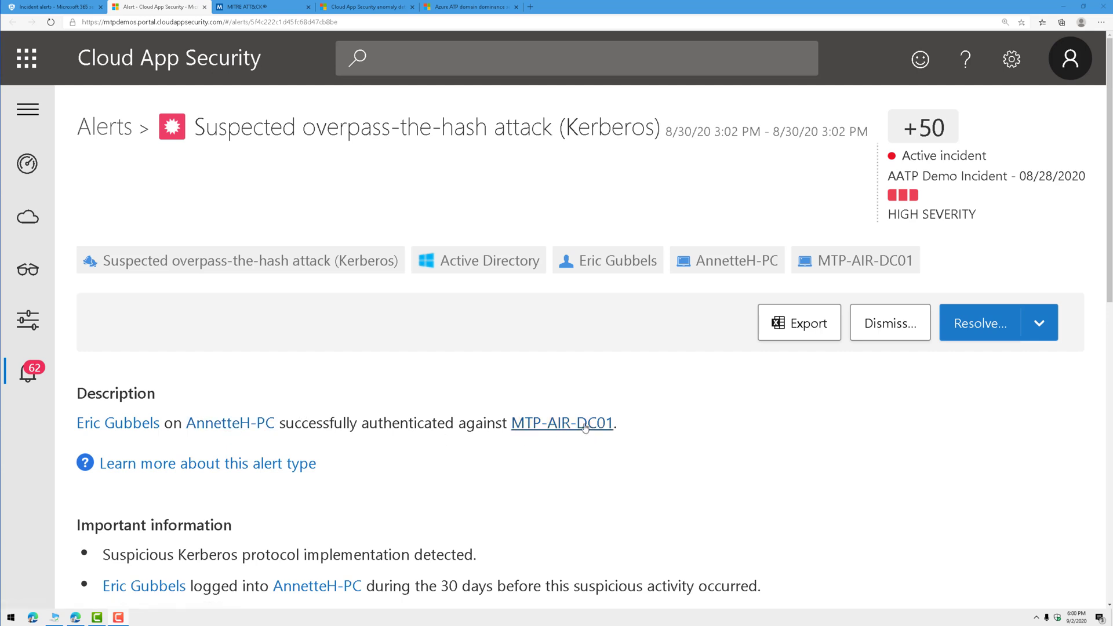
scroll(678, 499, "down", 3)
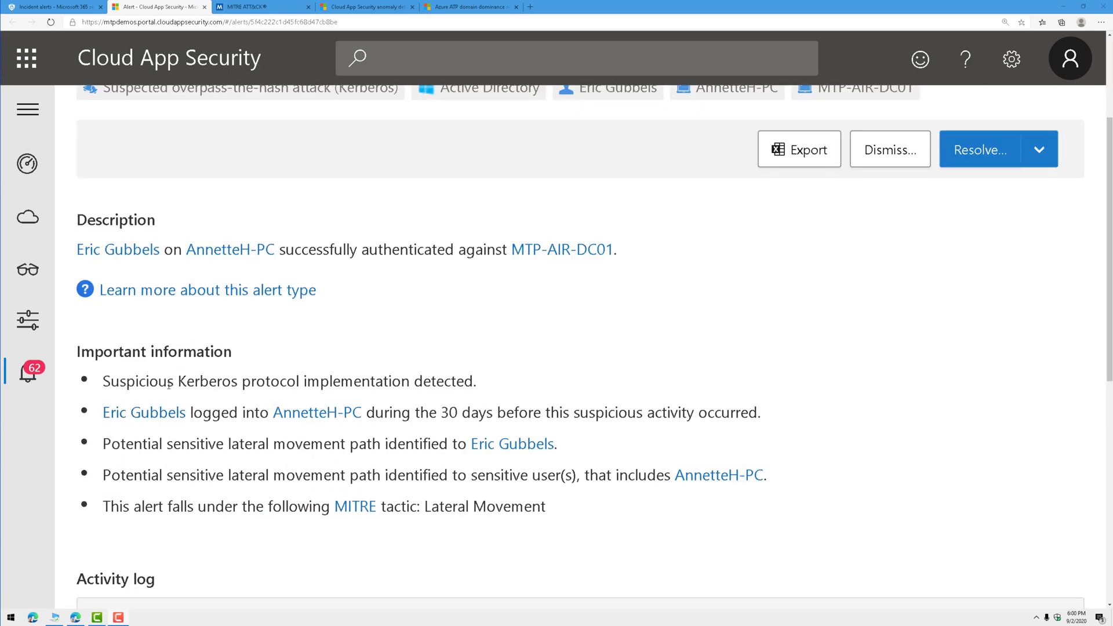
left_click_drag(167, 382, 435, 383)
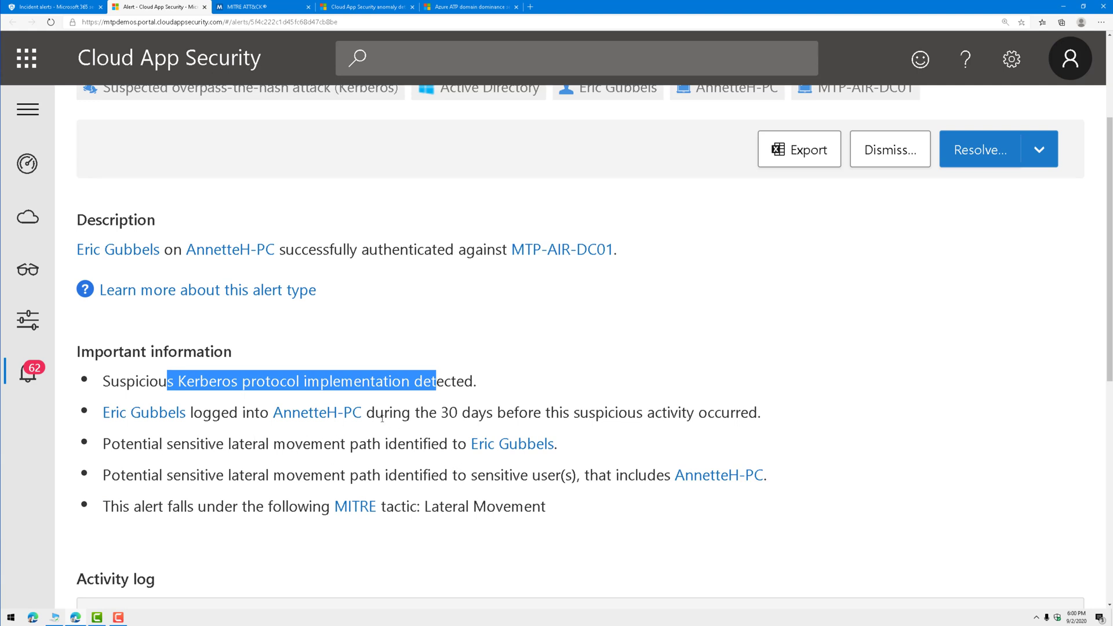
left_click_drag(163, 444, 350, 444)
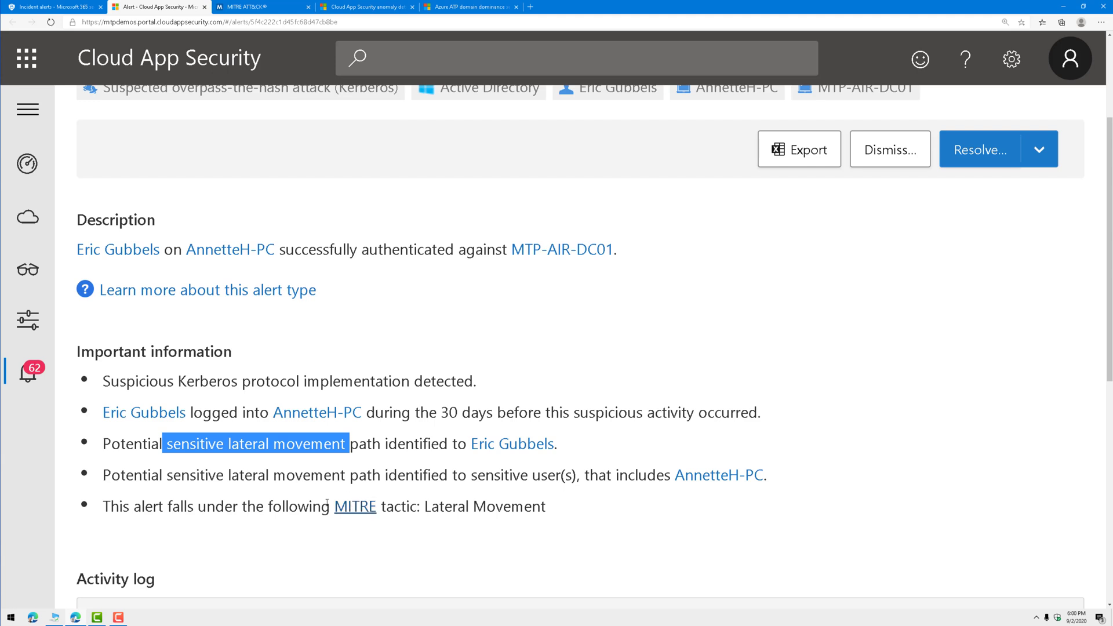
left_click_drag(145, 506, 554, 503)
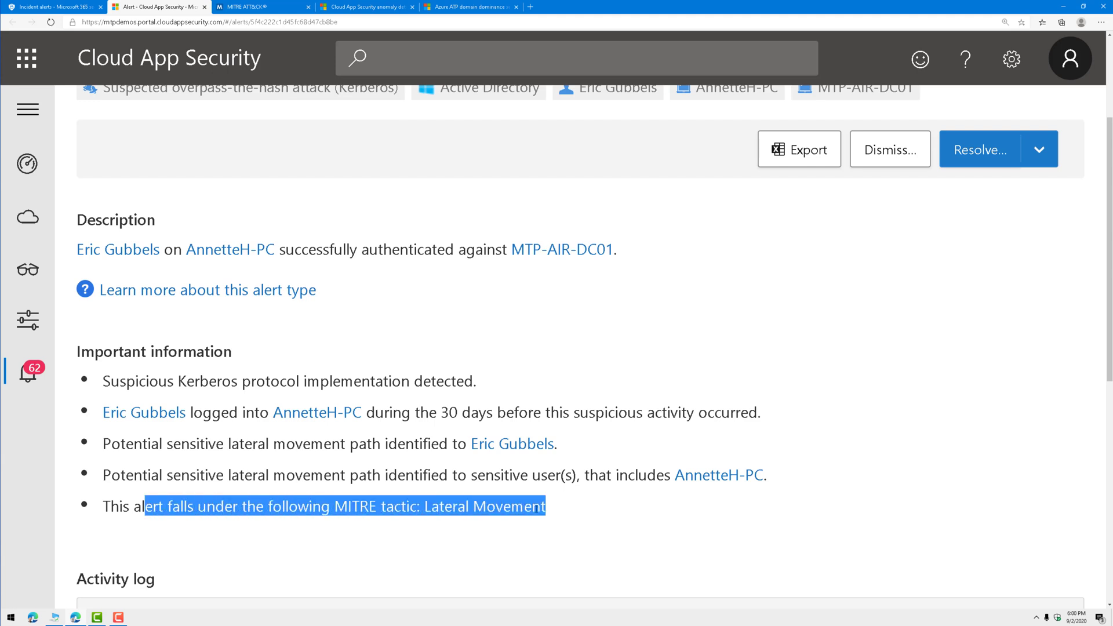
left_click(518, 525)
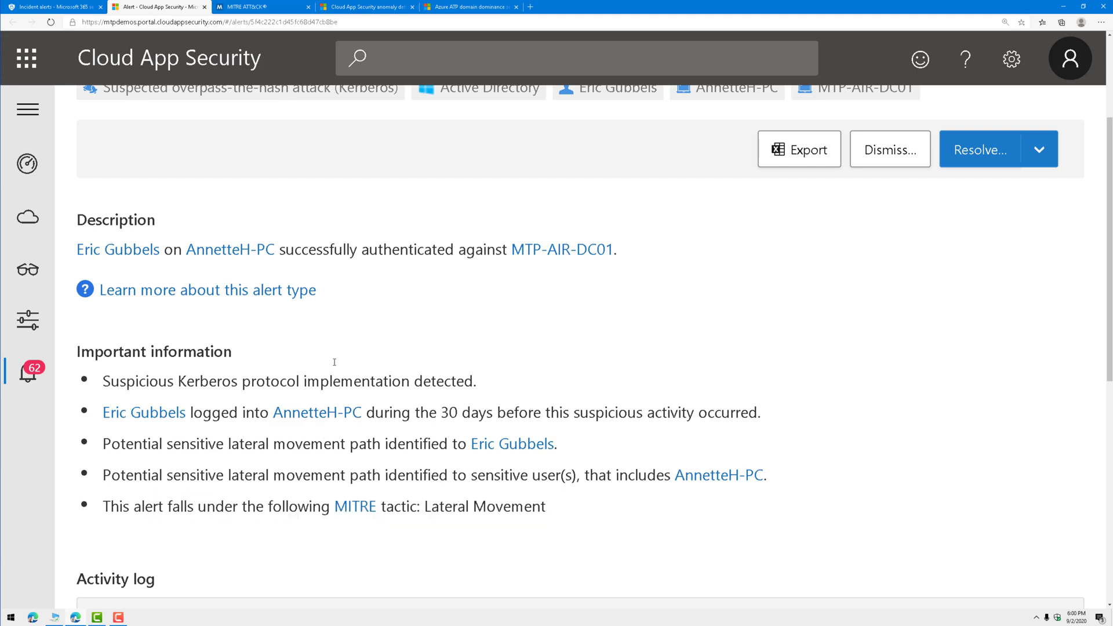
scroll(343, 440, "down", 6)
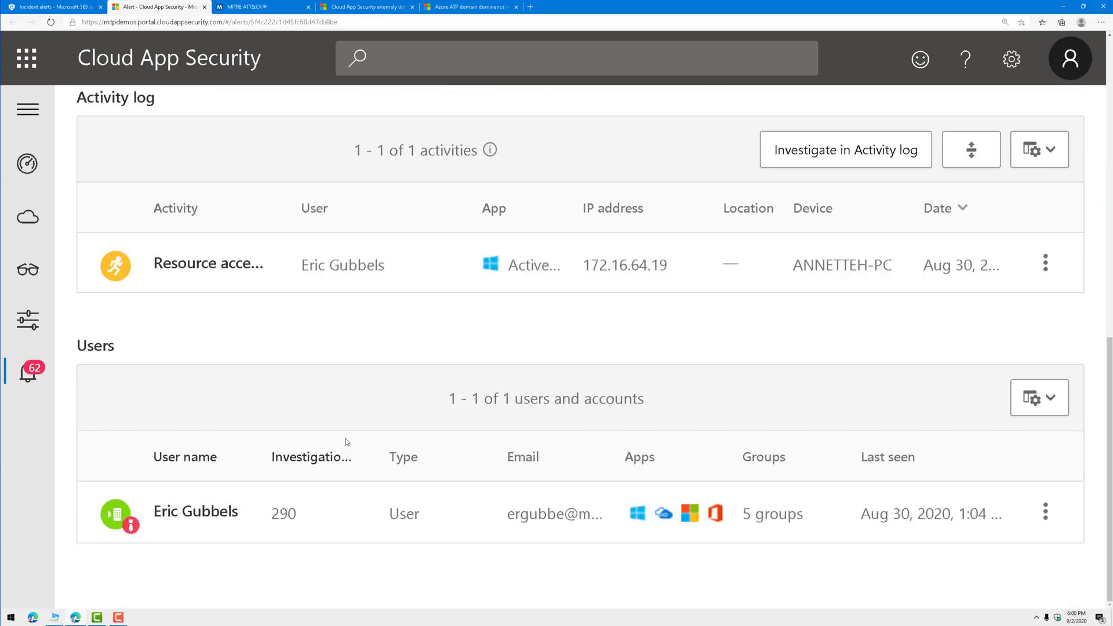
scroll(346, 442, "up", 10)
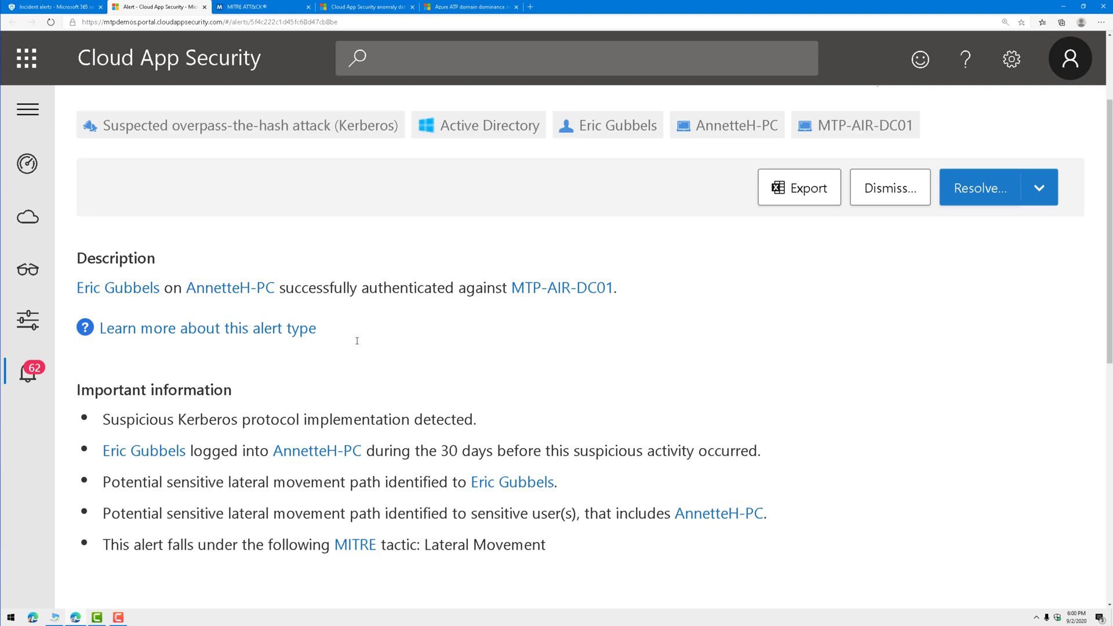
Step: Go from the domain dominance alerts tutorial to the Azure ATP 'Tutorial: Lateral movement alerts' page
left_click(430, 8)
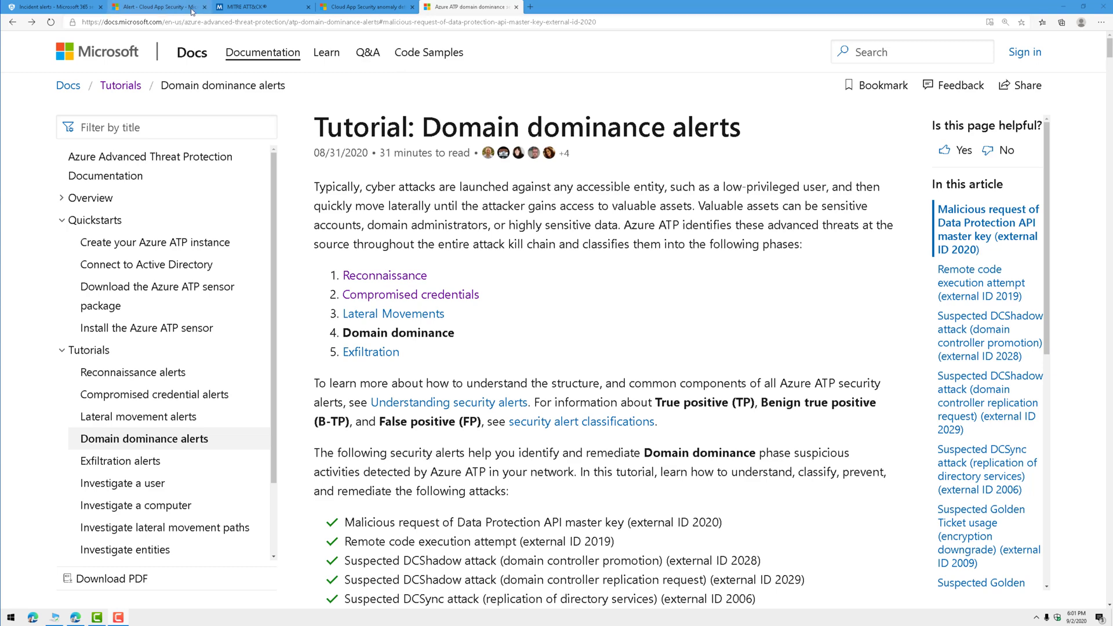
left_click(156, 7)
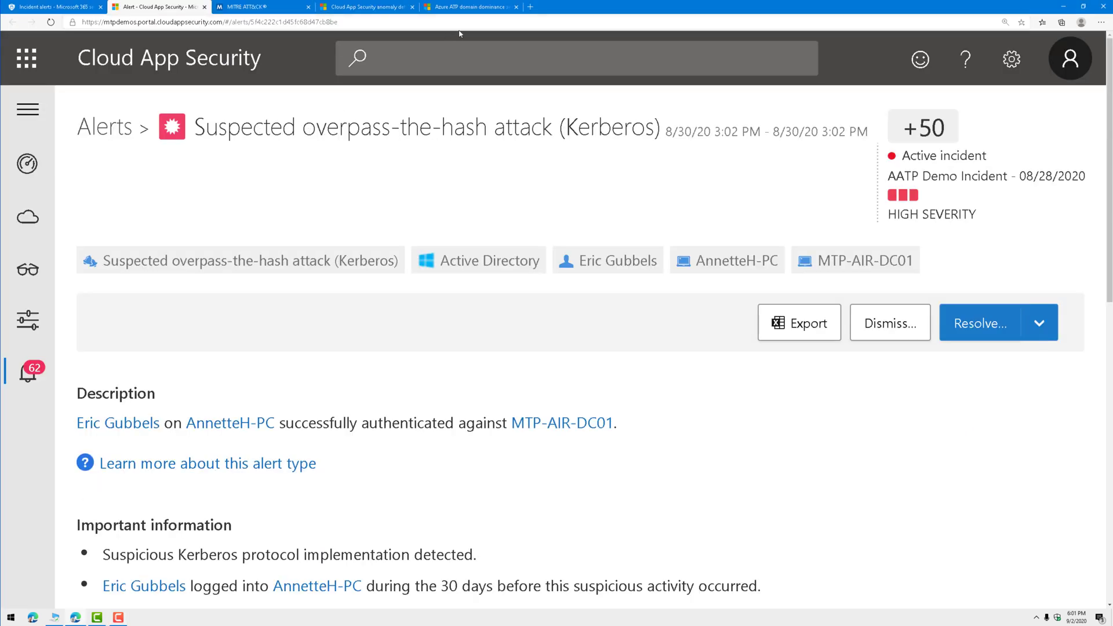
left_click(470, 6)
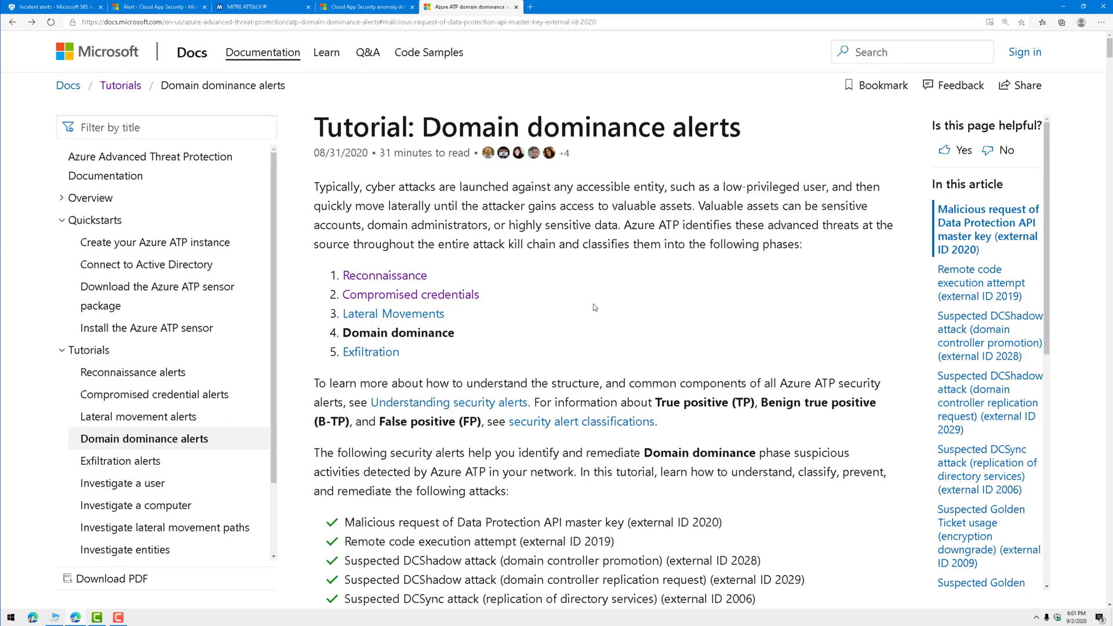
left_click(163, 426)
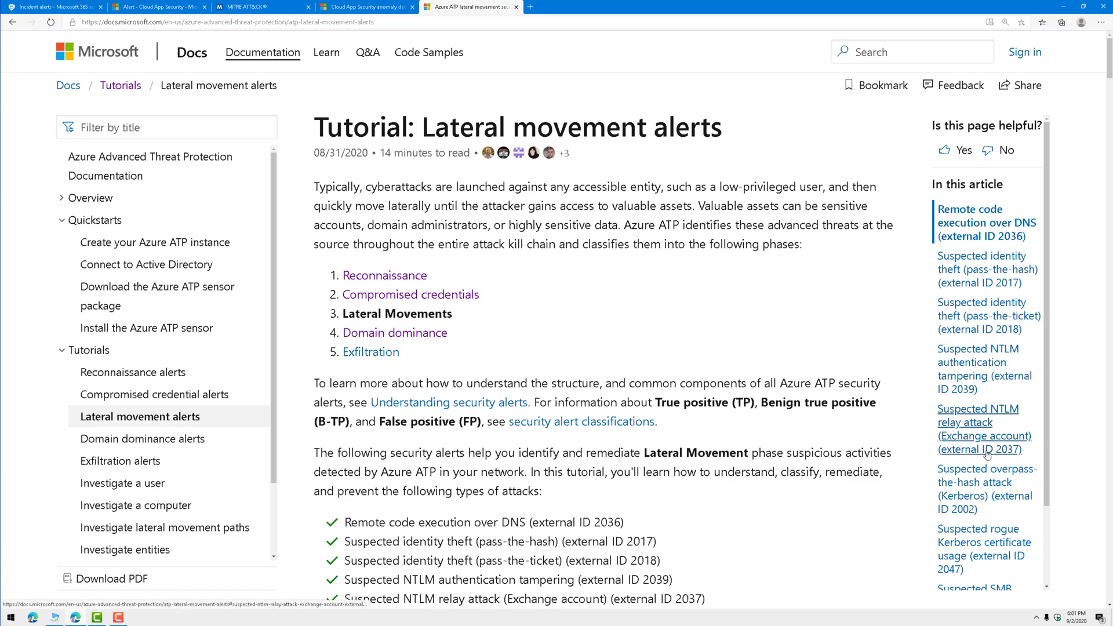
Step: Jump to the Suspected overpass-the-hash attack (Kerberos) section and read its description and TP/B-TP/FP triage
left_click(974, 490)
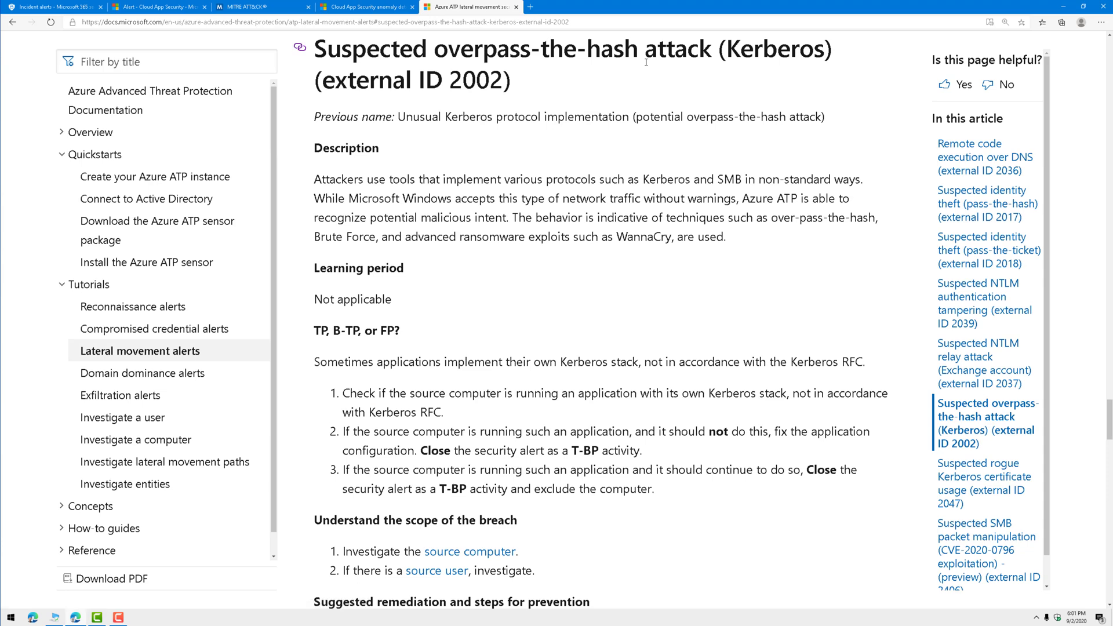
left_click_drag(322, 149, 745, 273)
left_click(371, 347)
left_click_drag(328, 331, 539, 440)
scroll(458, 420, "down", 2)
left_click(430, 308)
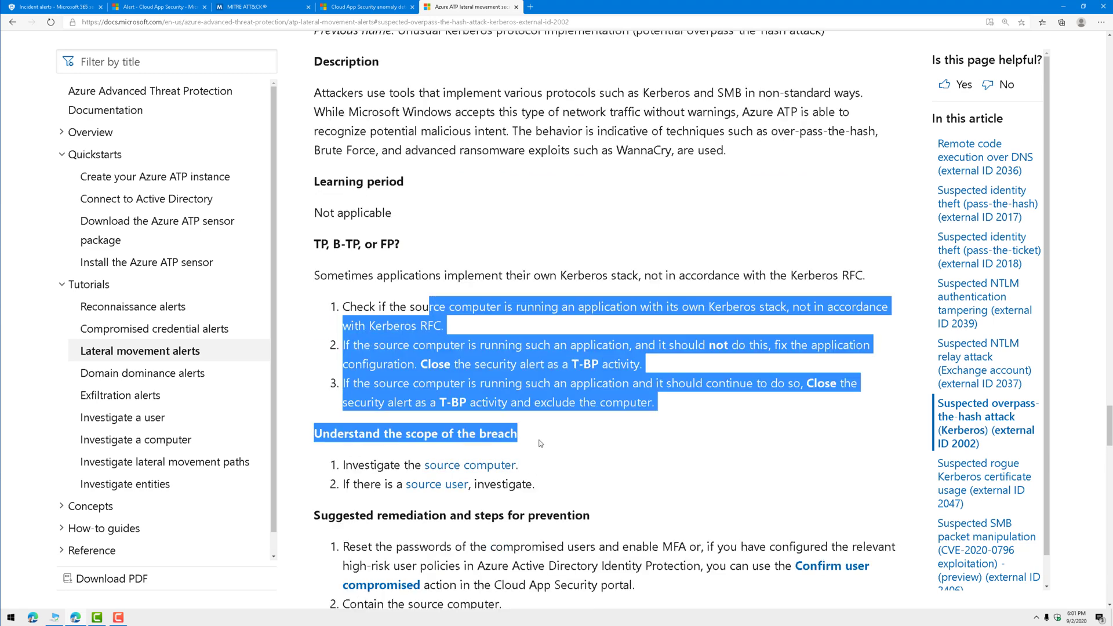
left_click(540, 443)
Step: Review the section's suggested remediation steps
scroll(539, 493, "down", 2)
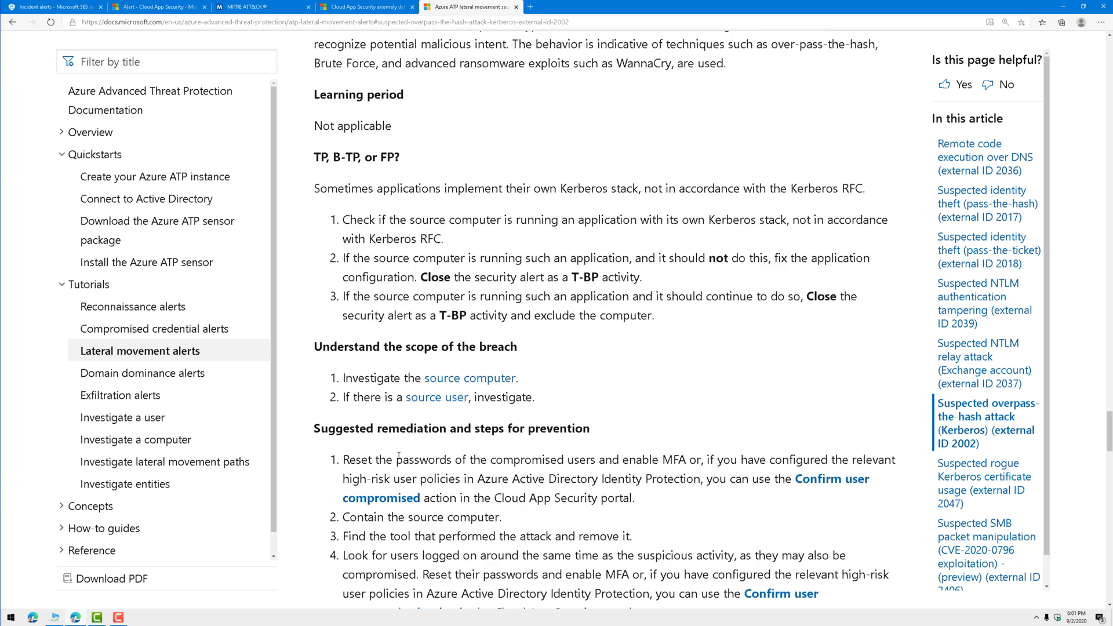
left_click_drag(355, 429, 619, 440)
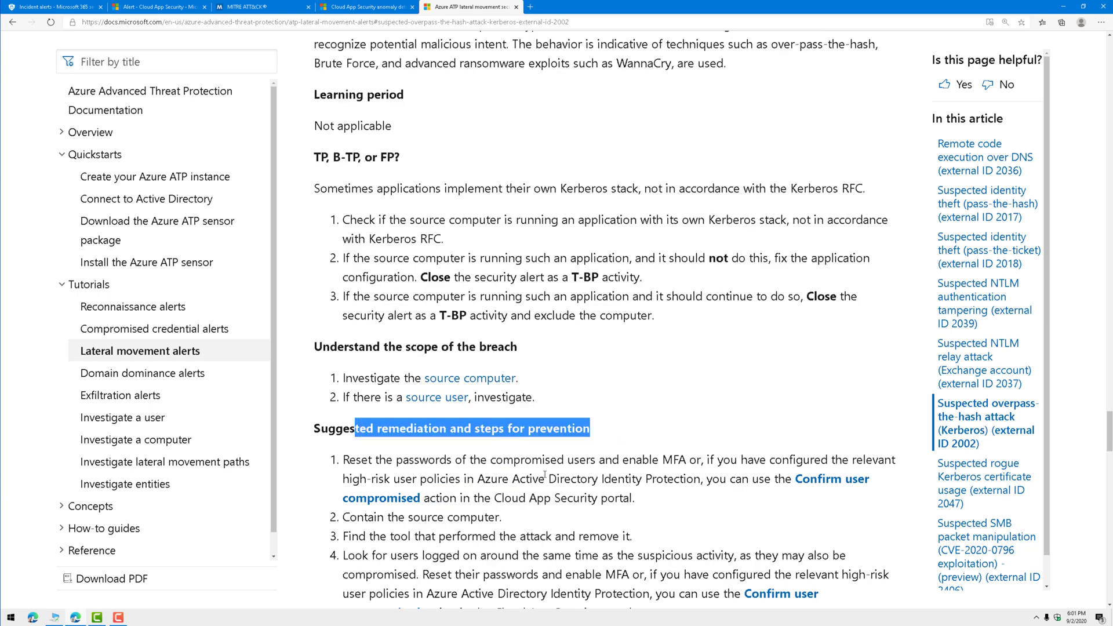
scroll(545, 474, "down", 2)
scroll(452, 397, "down", 4)
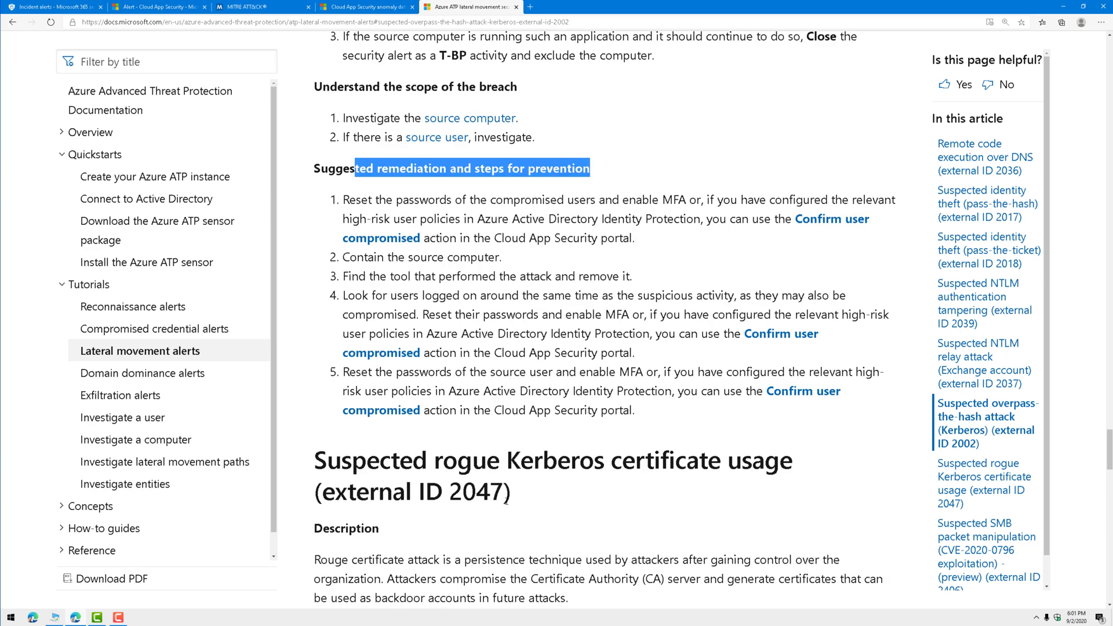
scroll(507, 501, "up", 2)
scroll(506, 501, "up", 10)
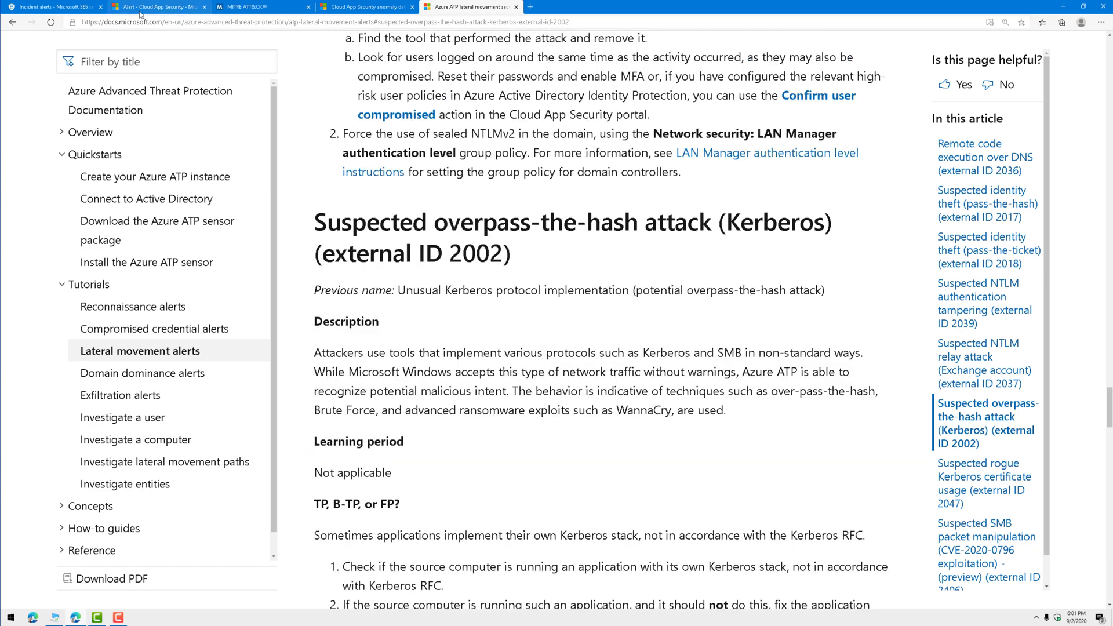
Step: Close the open alert in the incident's list and open the medium-severity 'Activity from a Tor IP address' alert
left_click(79, 12)
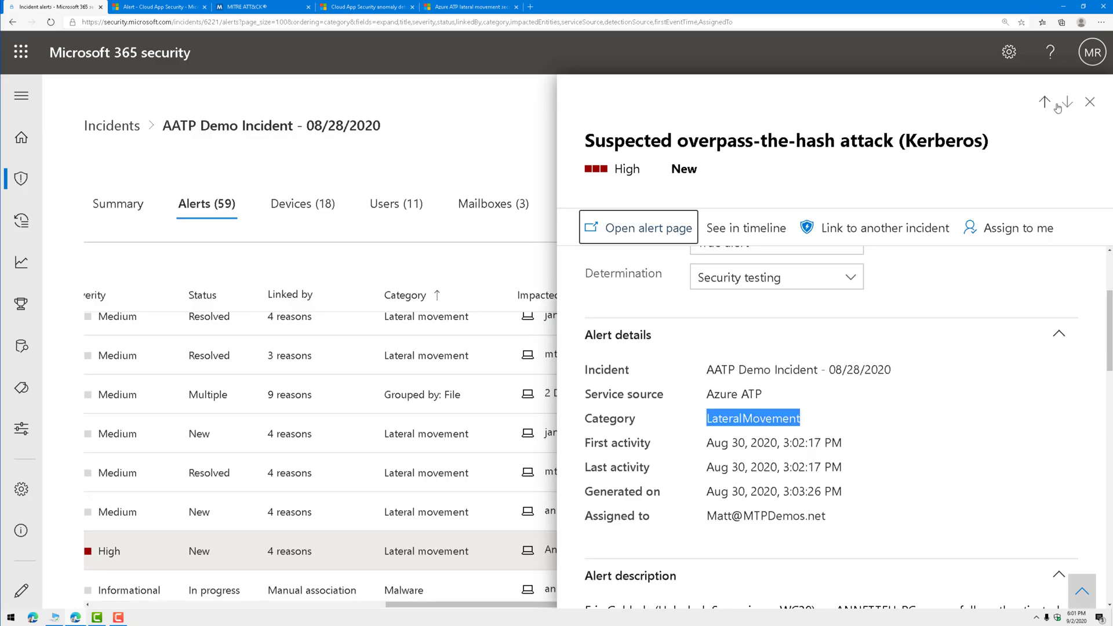
left_click(1095, 103)
scroll(742, 524, "down", 6)
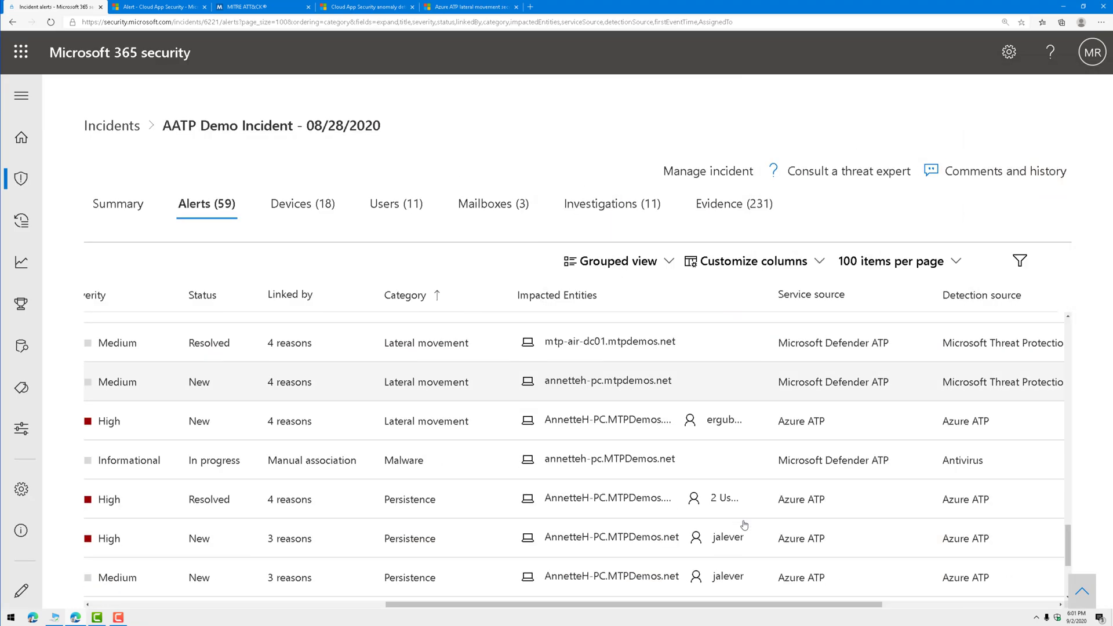
scroll(744, 524, "up", 8)
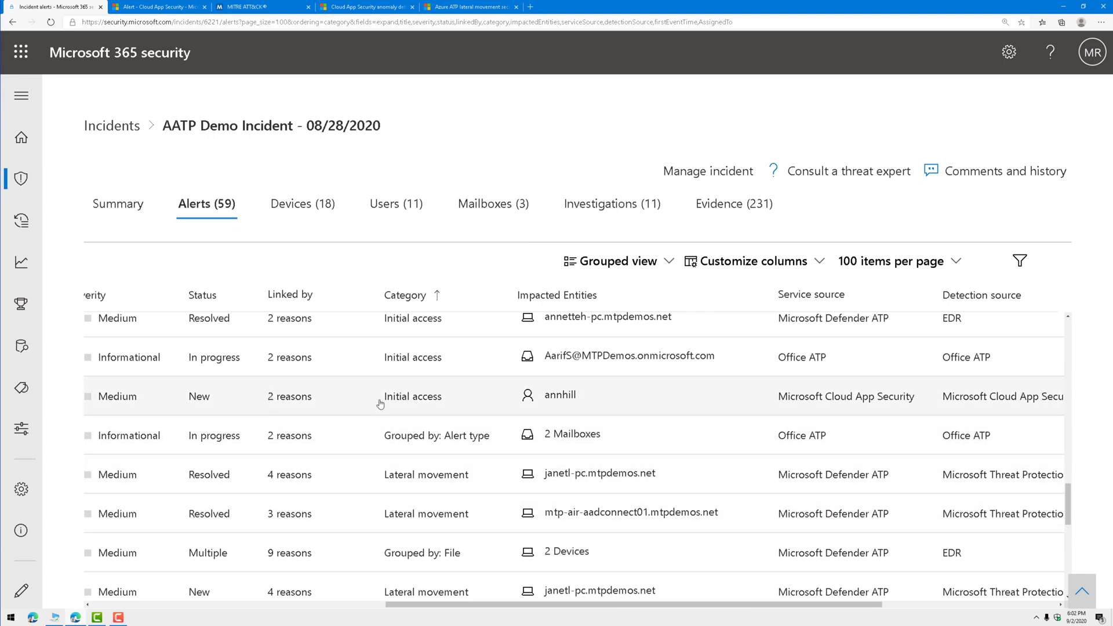
left_click(425, 403)
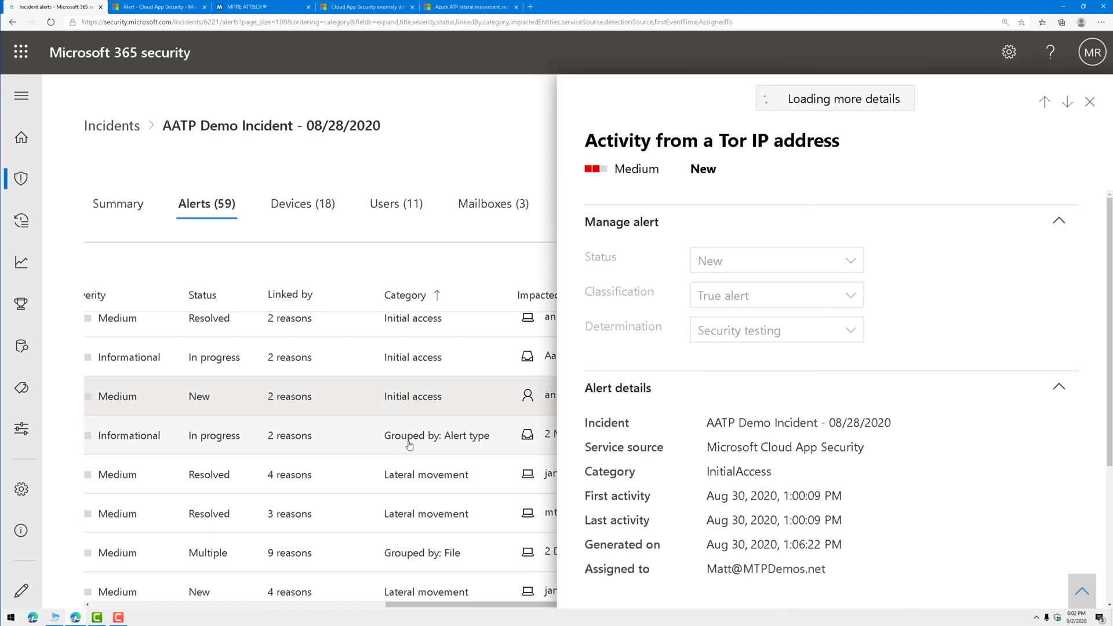
Step: Open the full Cloud App Security alert page and highlight the Tor IP address in its description
left_click(643, 227)
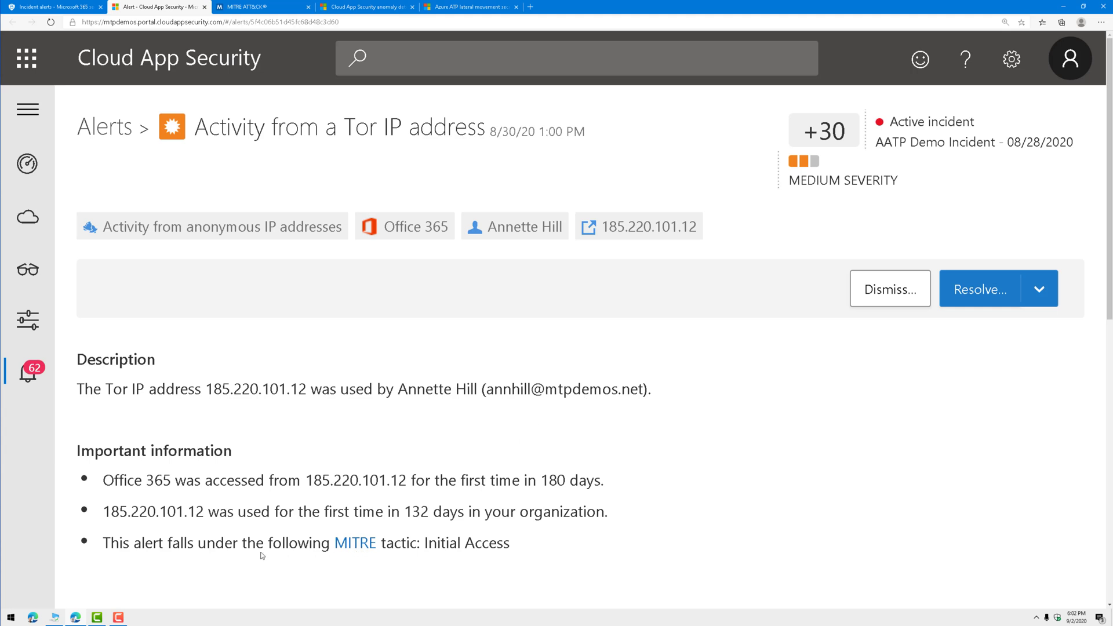
left_click_drag(93, 389, 322, 389)
Step: In the anomaly detection alerts guide, jump to Initial access alerts and highlight the 'Activity from anonymous IP address' heading
left_click(365, 7)
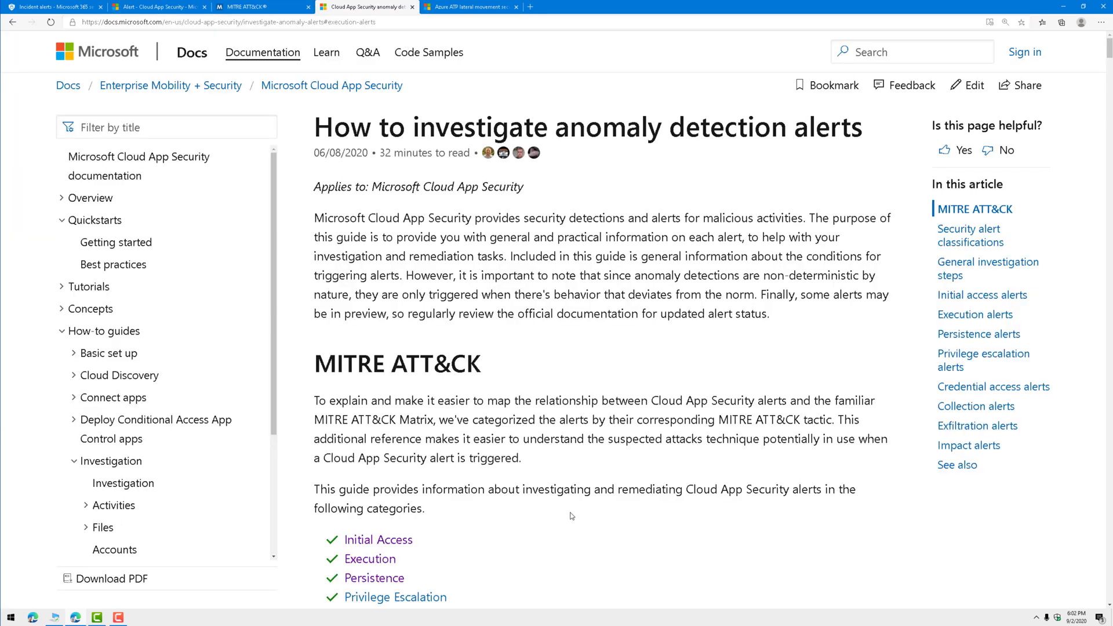
scroll(561, 508, "down", 1)
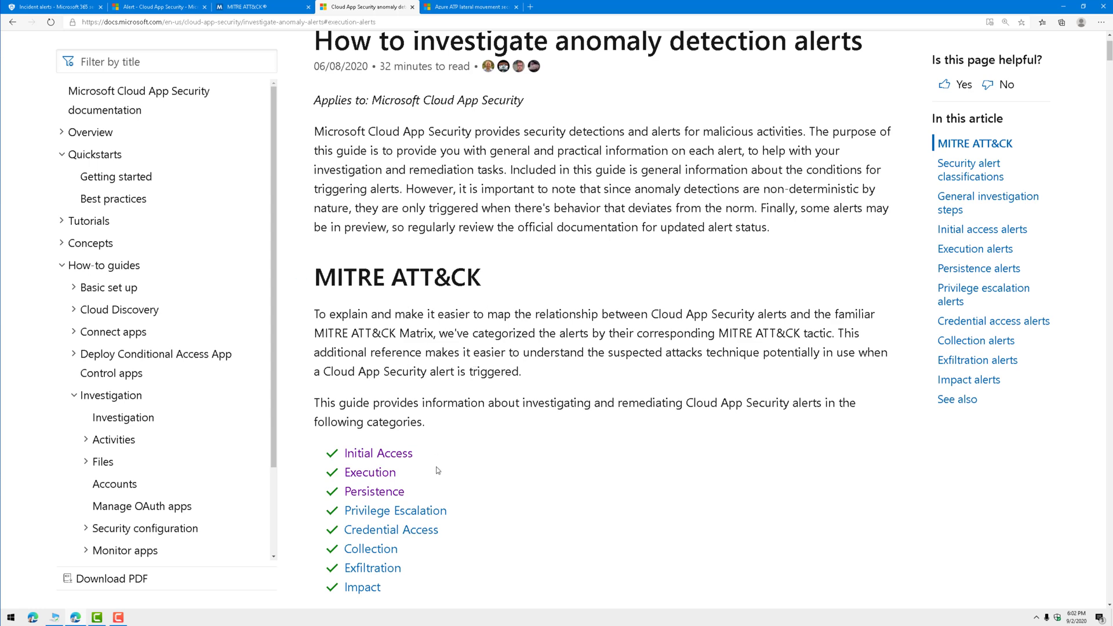
scroll(439, 470, "down", 1)
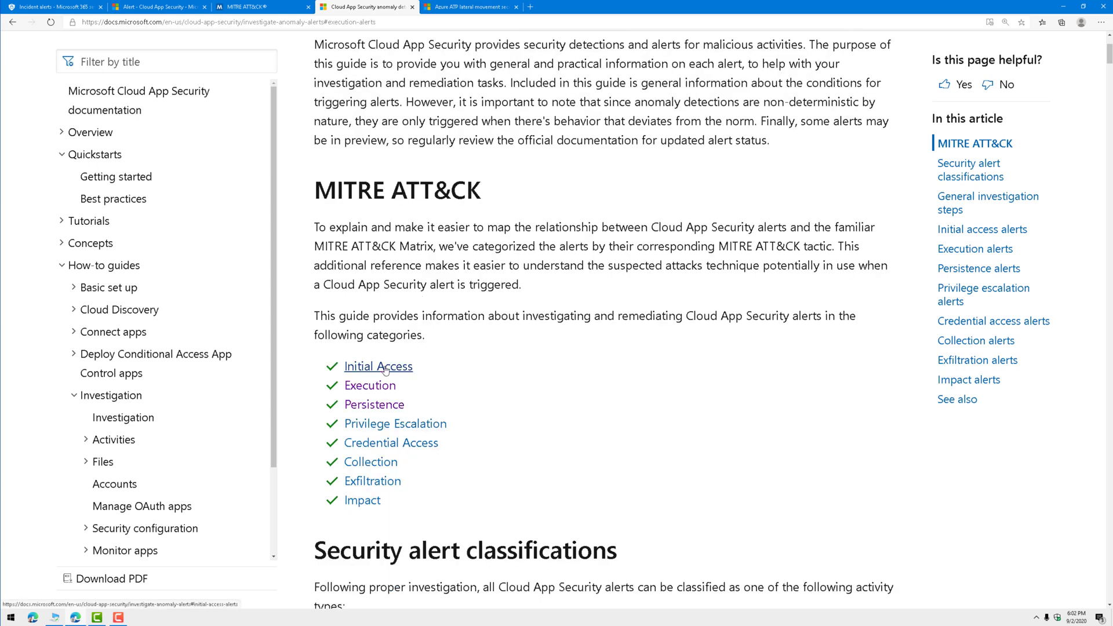
left_click(404, 372)
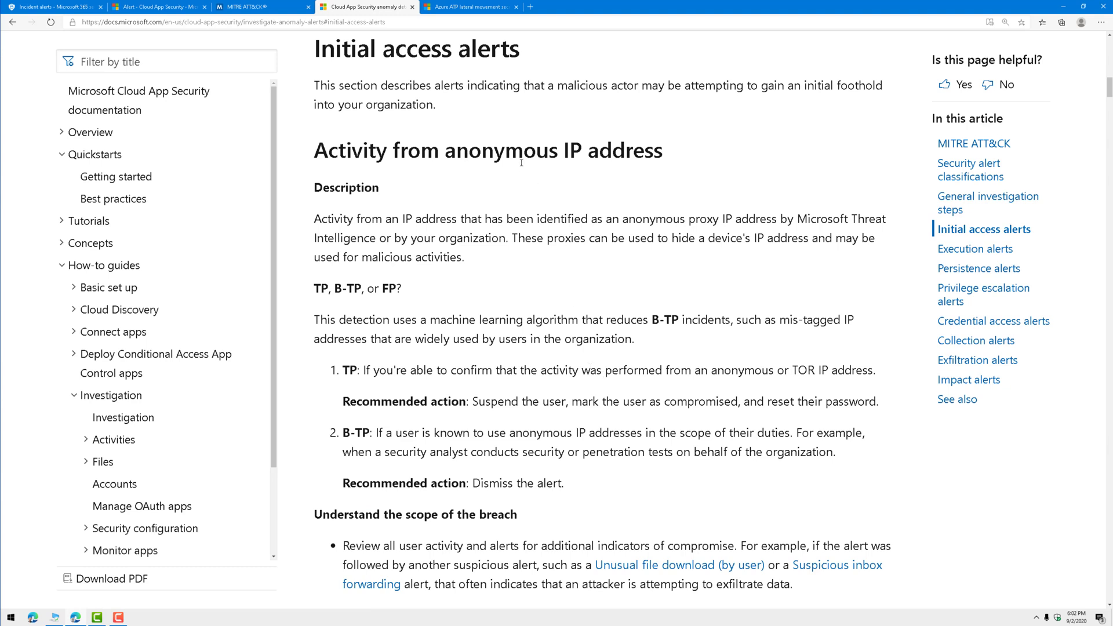
left_click_drag(403, 156, 663, 154)
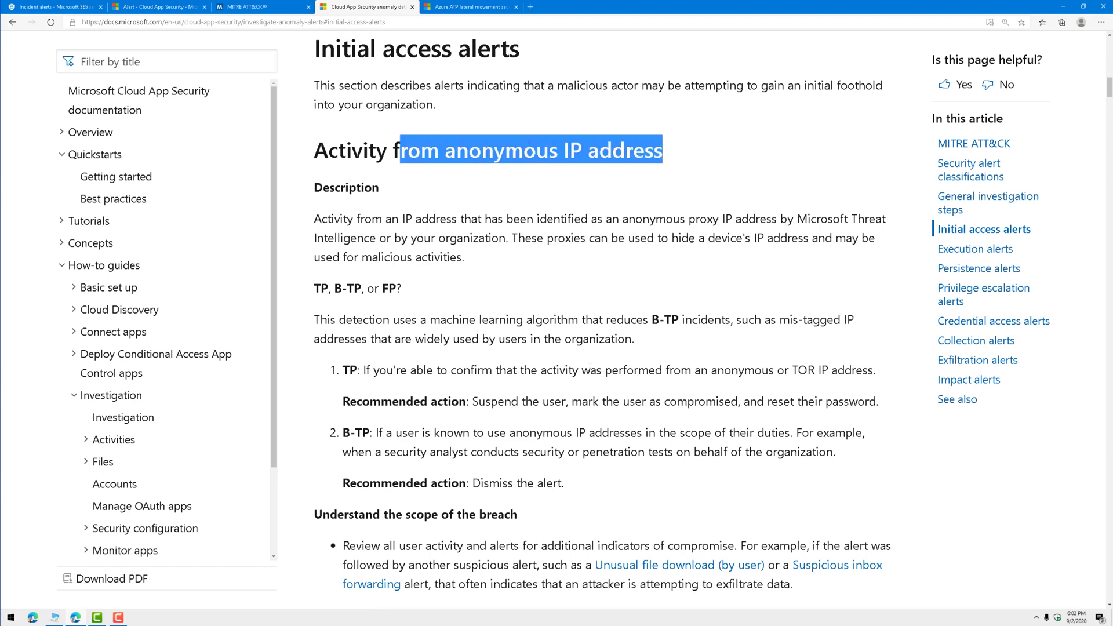
Step: Highlight the FP term in the triage question and the TP and B-TP guidance
scroll(433, 344, "down", 1)
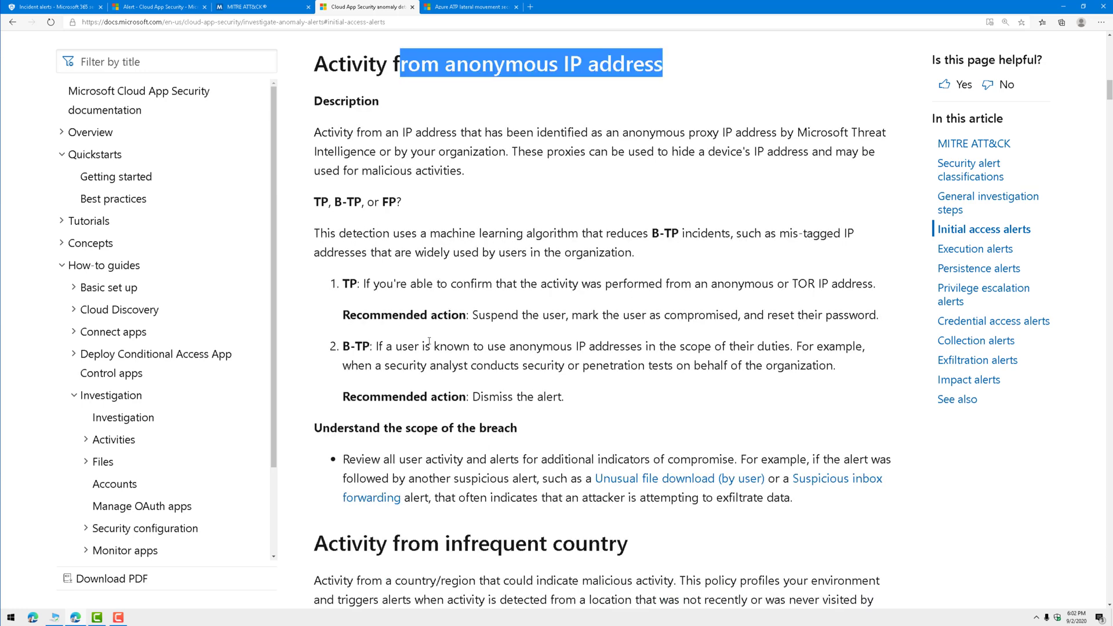
left_click(317, 196)
left_click_drag(335, 202, 405, 206)
left_click_drag(465, 283, 565, 400)
left_click(512, 346)
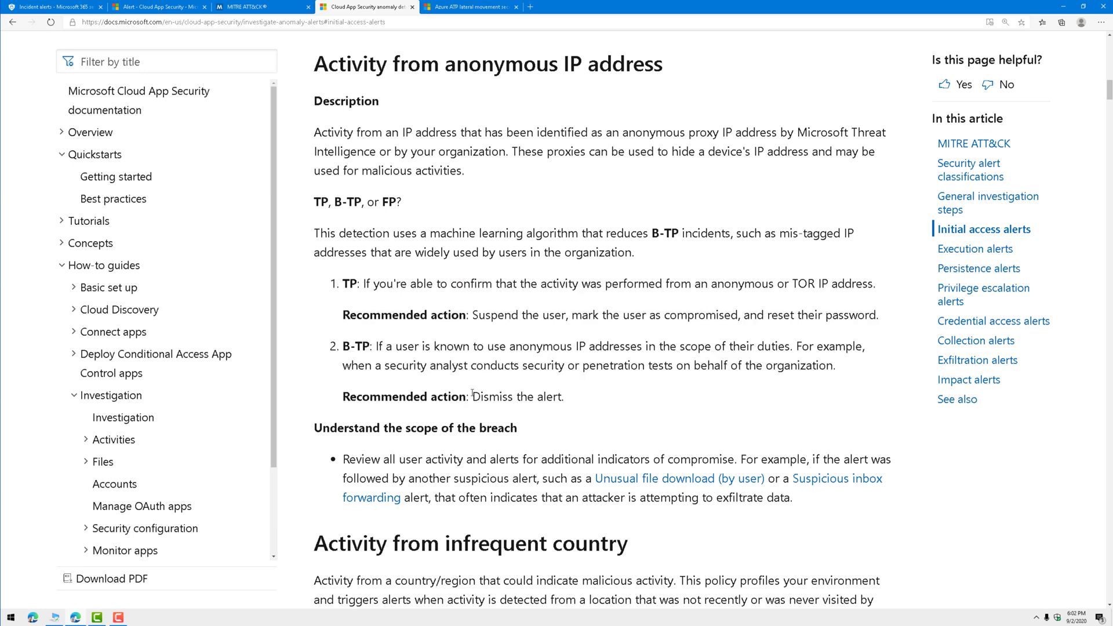
Step: Read further down the section, then bring up the MITRE ATT&CK Enterprise matrix
scroll(426, 365, "down", 1)
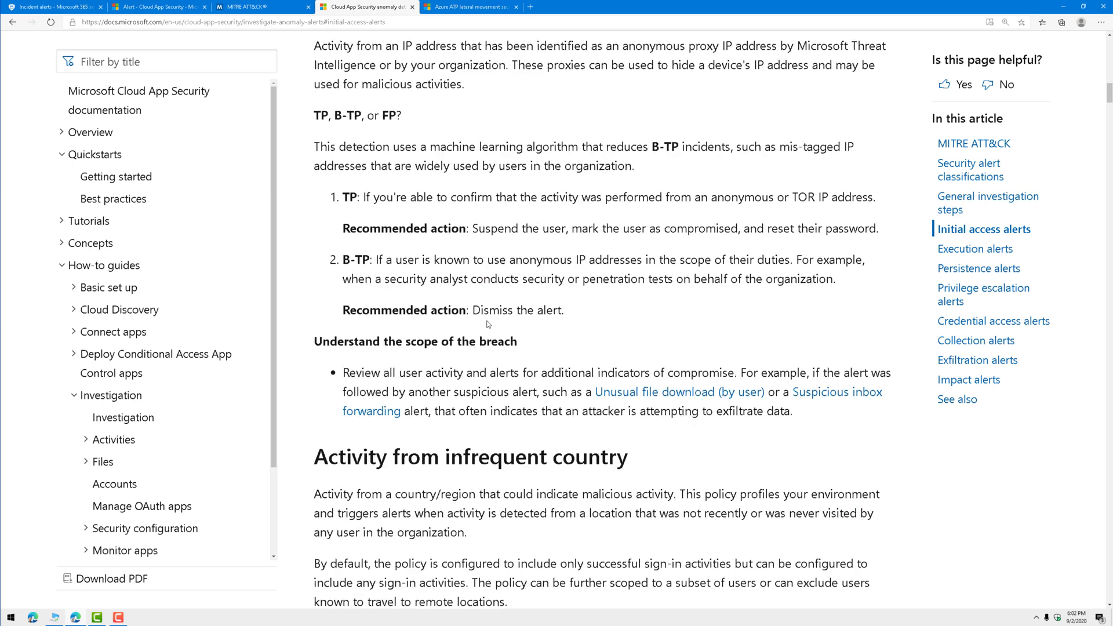
scroll(488, 324, "down", 6)
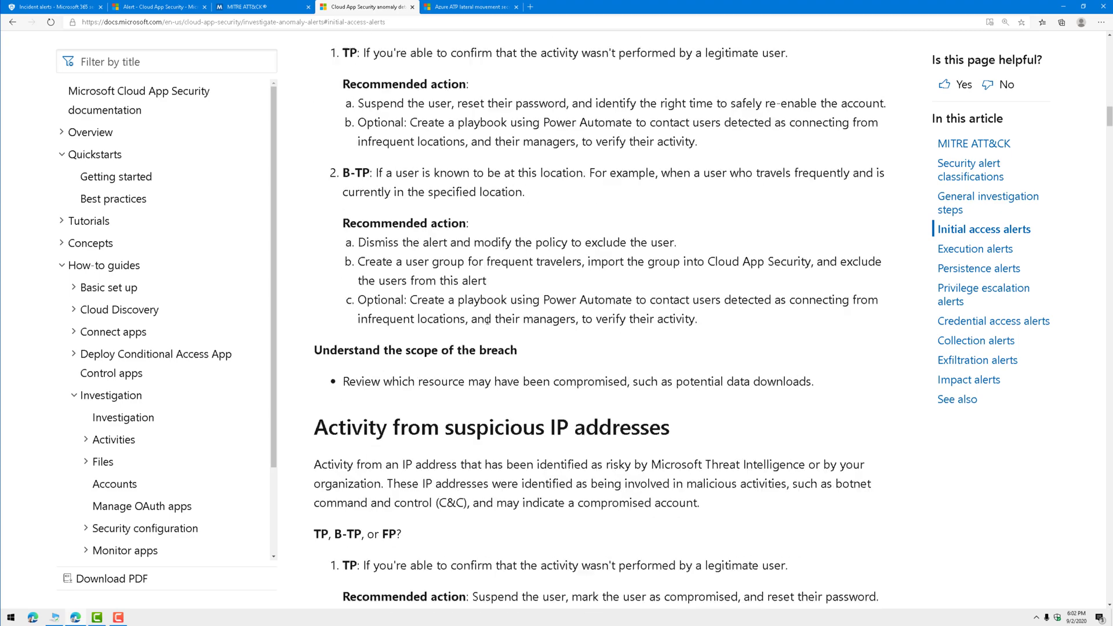
scroll(487, 320, "down", 3)
scroll(488, 324, "down", 13)
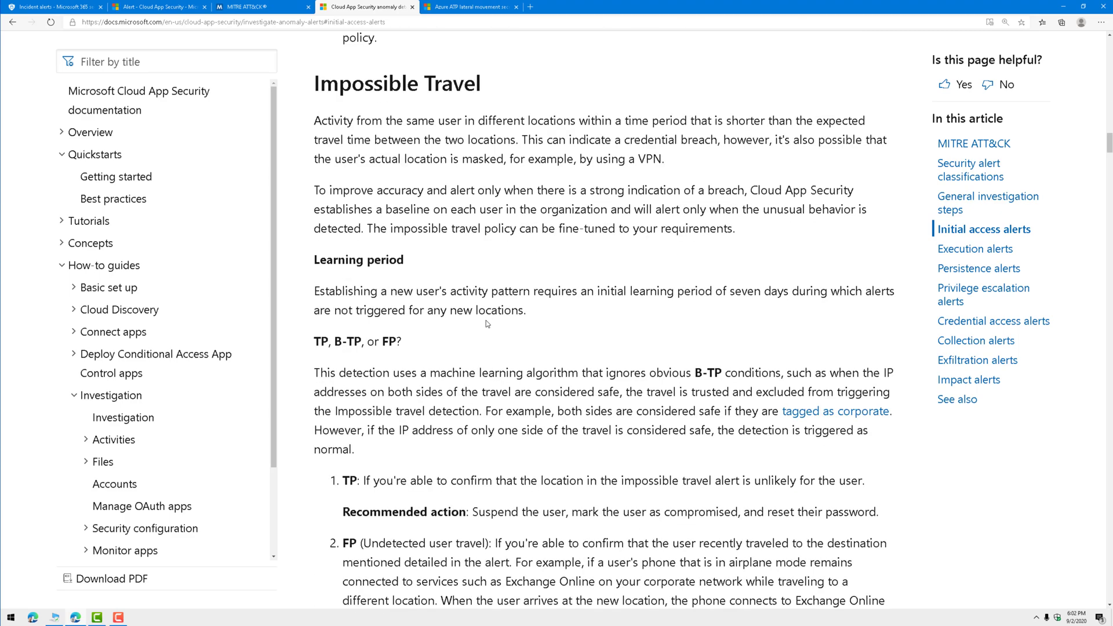
scroll(487, 320, "down", 7)
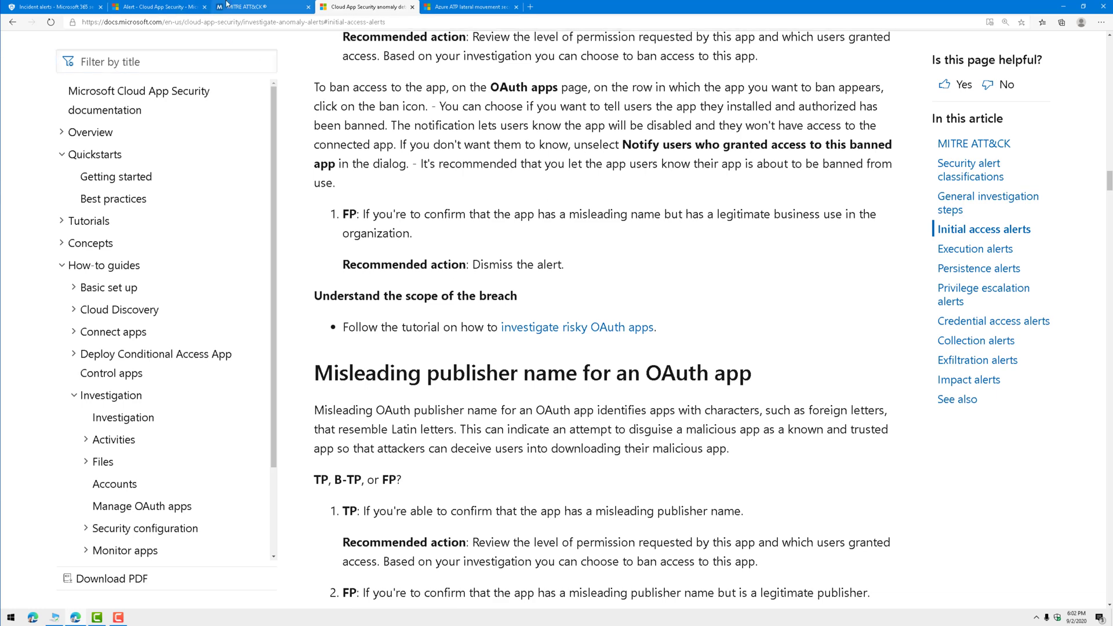
left_click(246, 7)
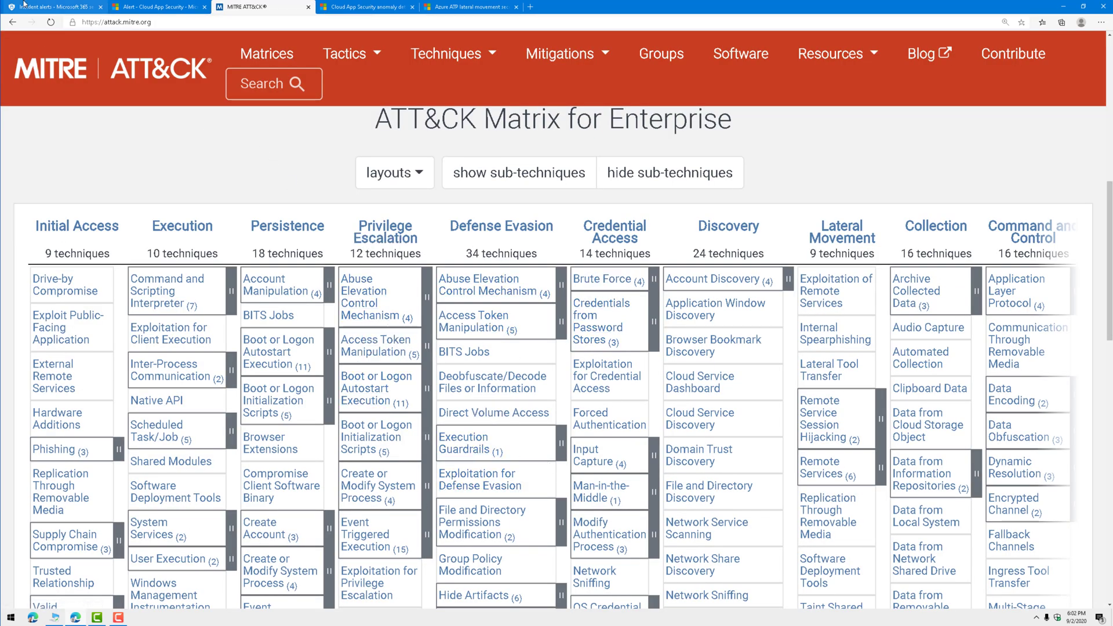
Step: Return to the AATP Demo Incident alerts and close the Tor IP alert details panel
left_click(55, 7)
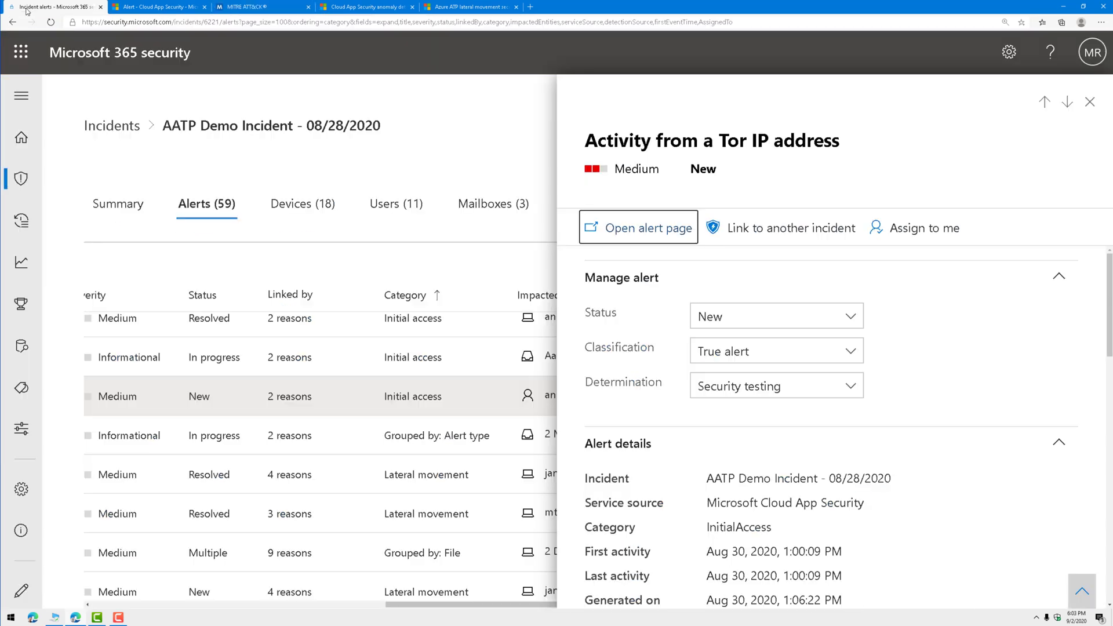
left_click(1089, 103)
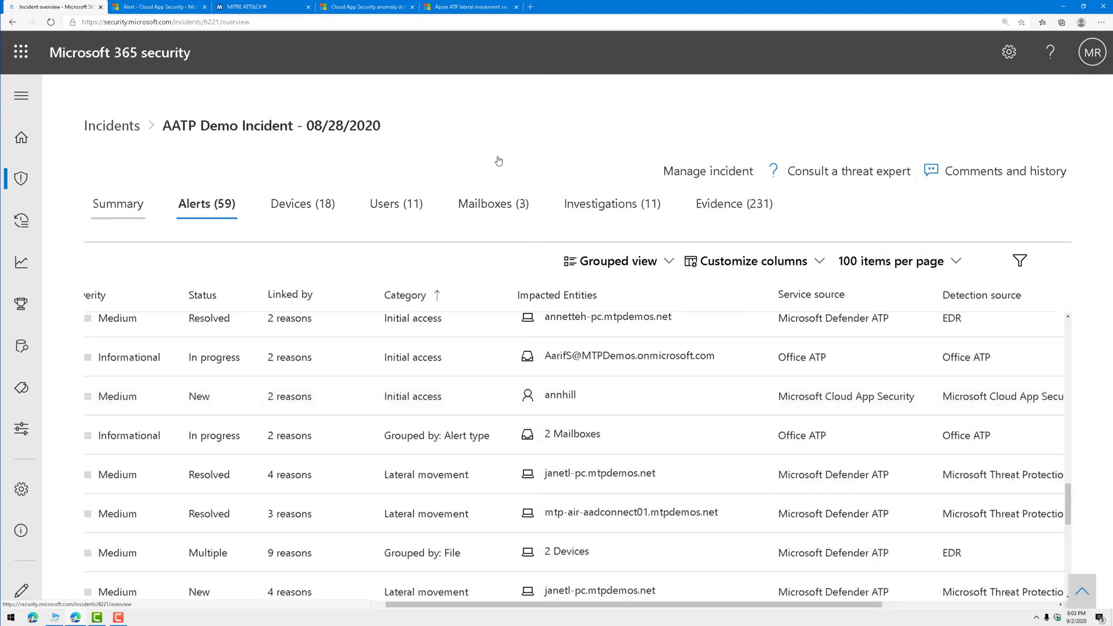